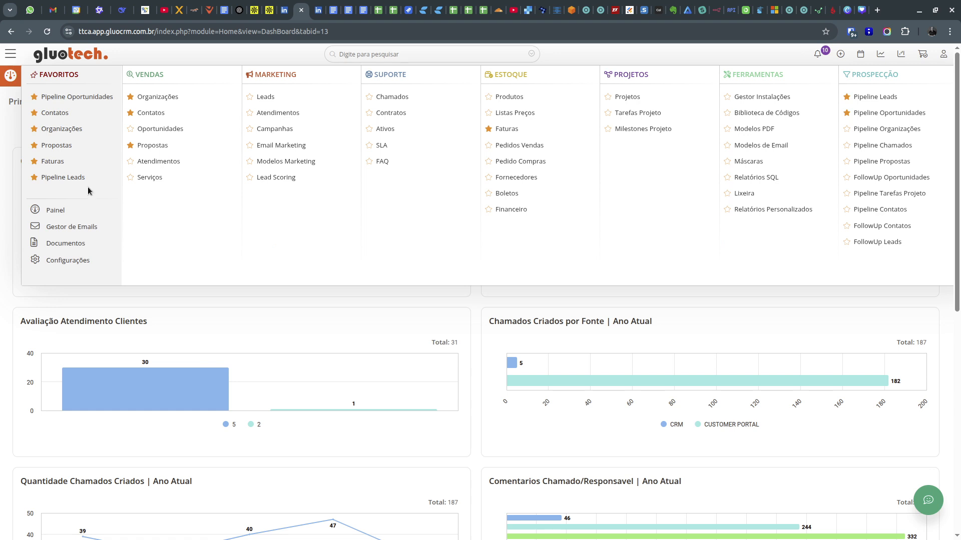
- Open the Workflows list under Automação in the CRM settings
left_click(64, 262)
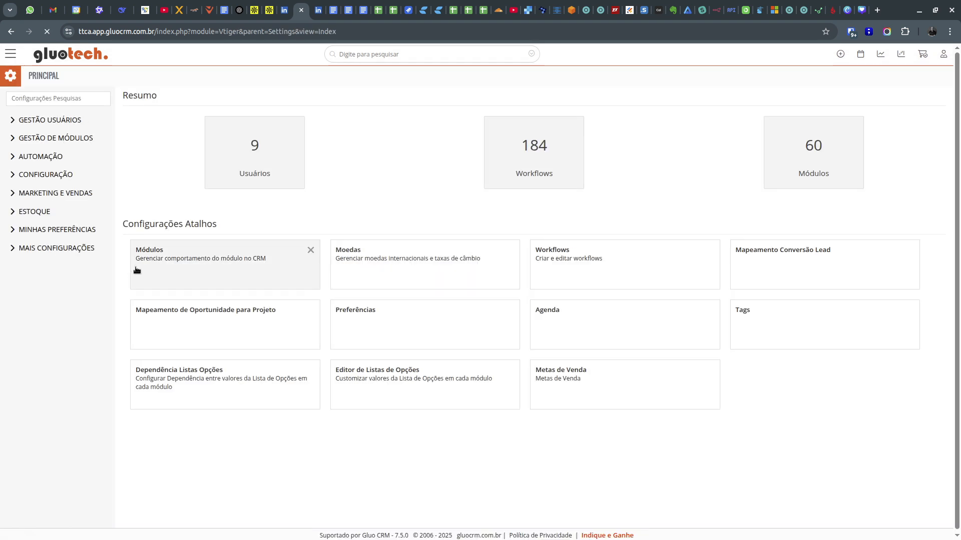
left_click(14, 160)
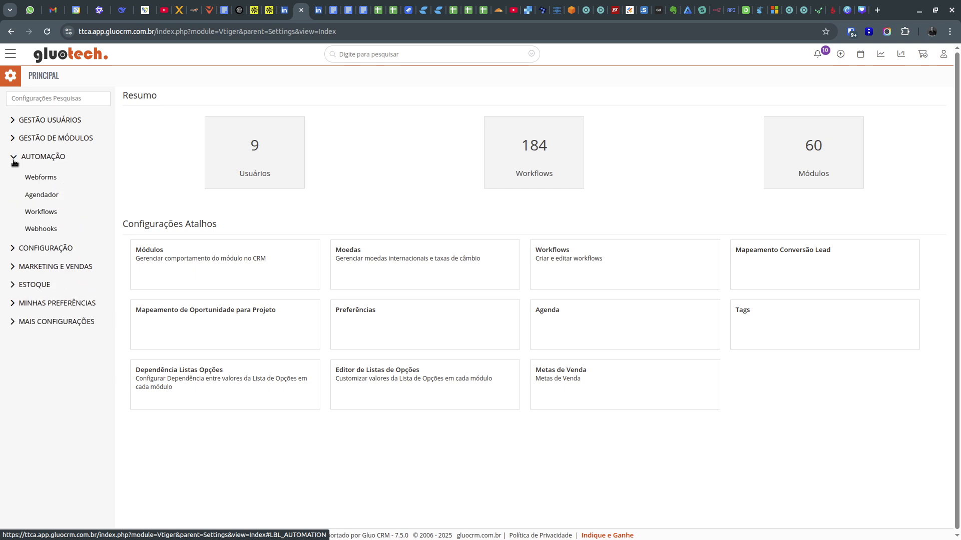
left_click(57, 214)
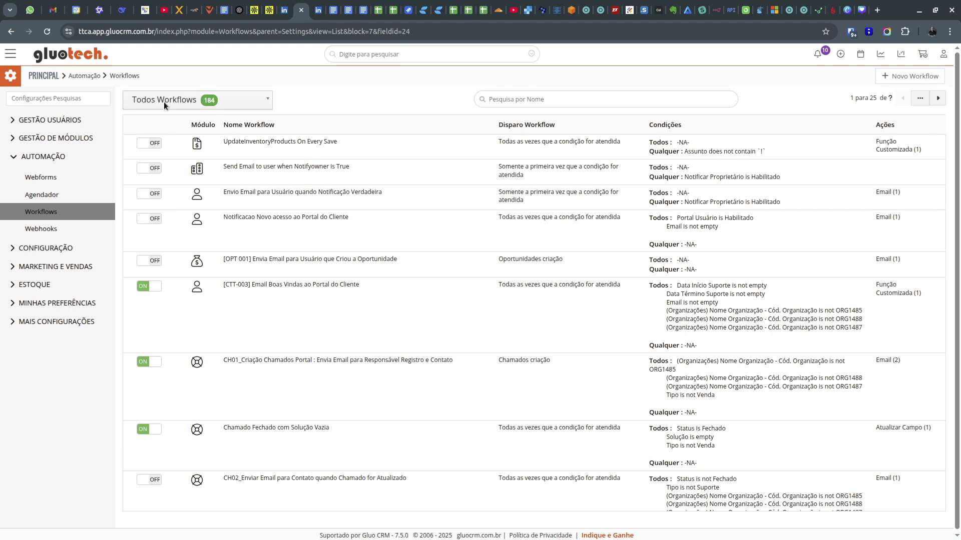
left_click(269, 102)
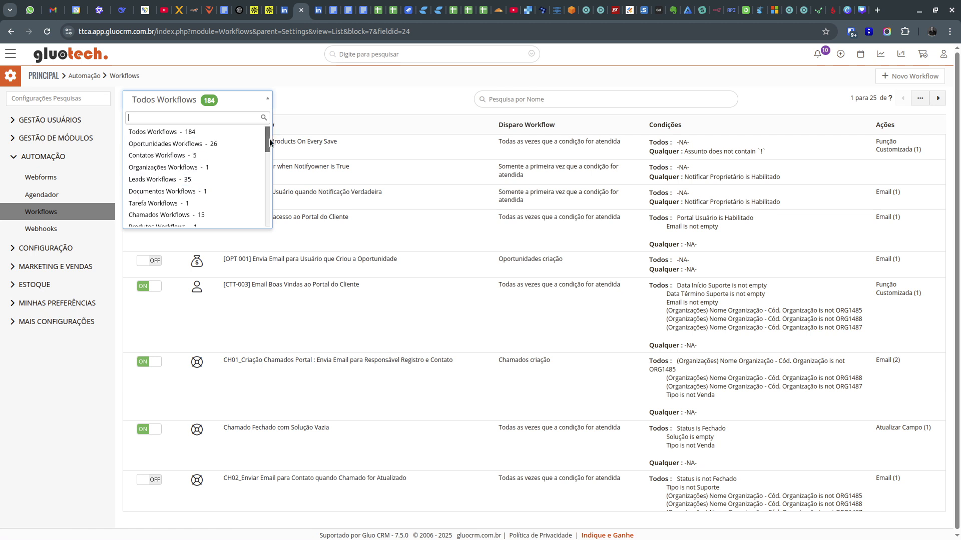
left_click(361, 95)
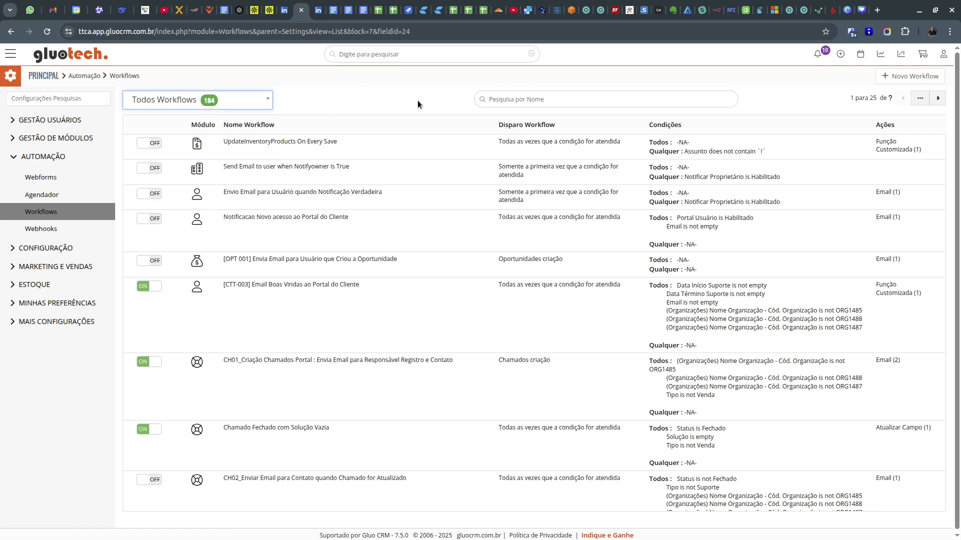
left_click(537, 95)
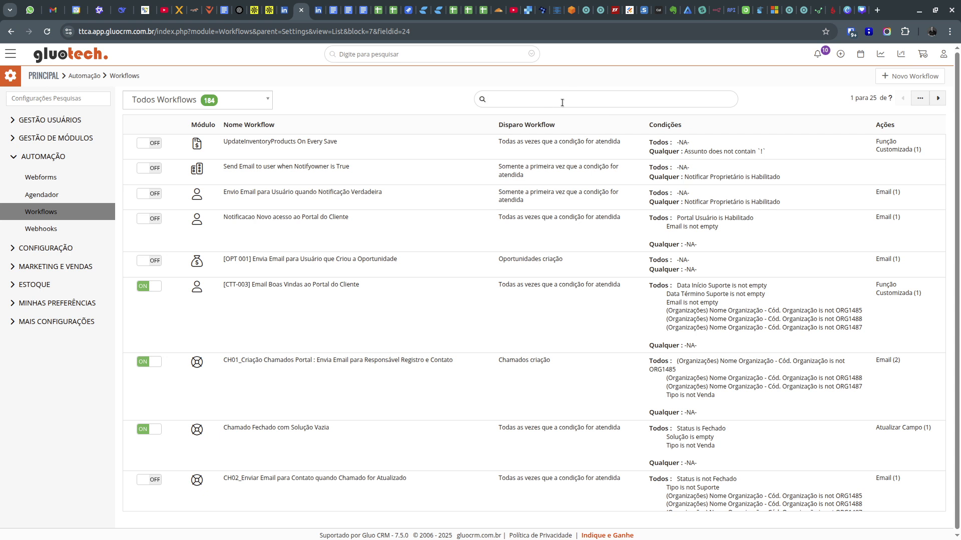
left_click(241, 98)
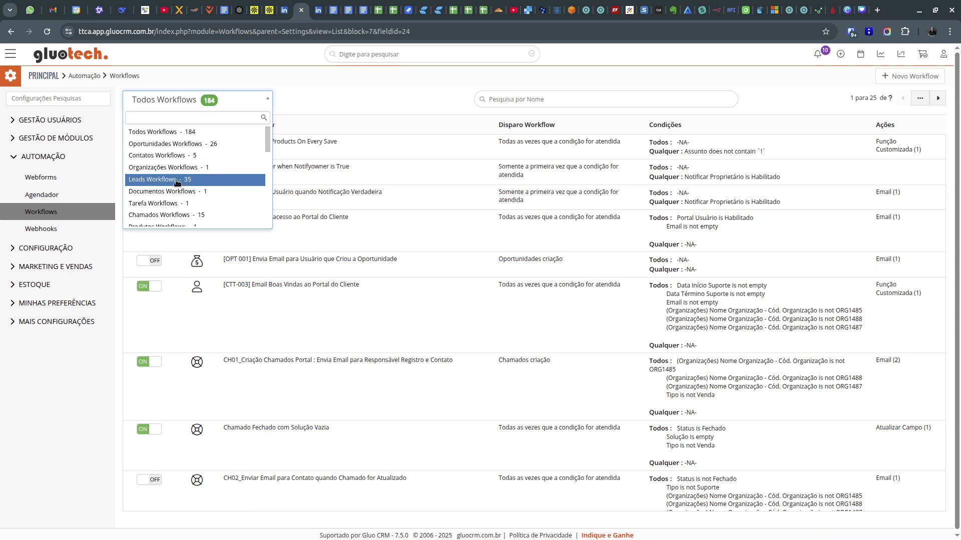
- Search the workflows by name for "teste" and clear the search again
left_click(536, 99)
left_click(532, 99)
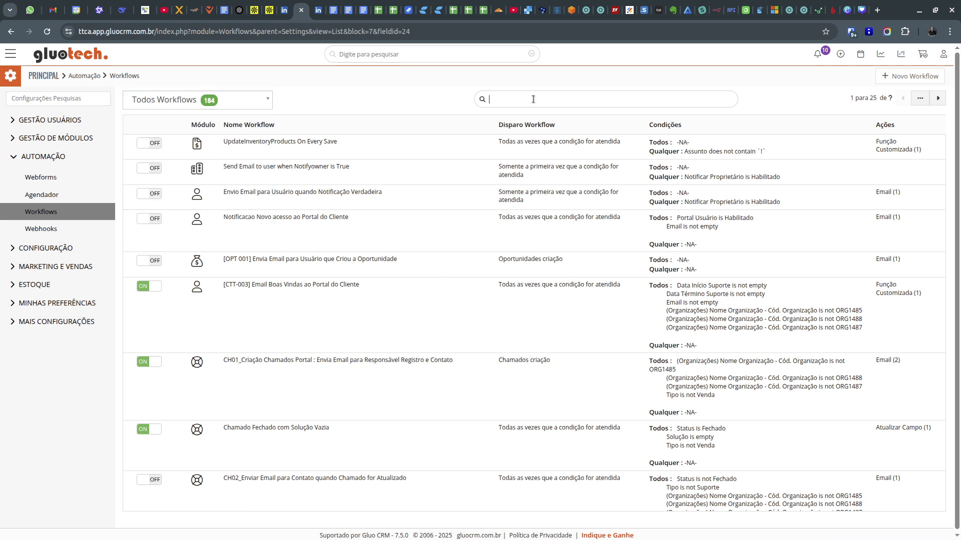
type("teste")
key("Return")
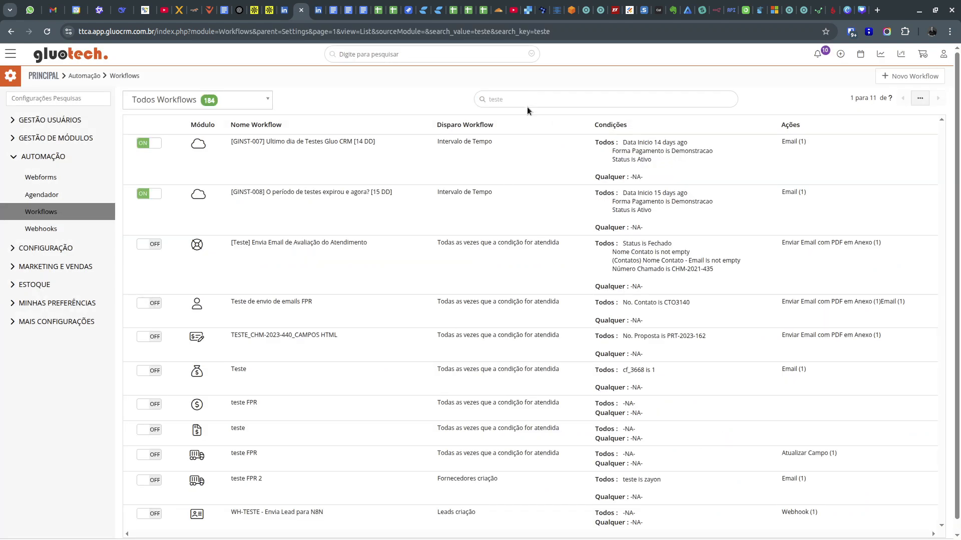
double_click(530, 99)
key("BackSpace")
key("Return")
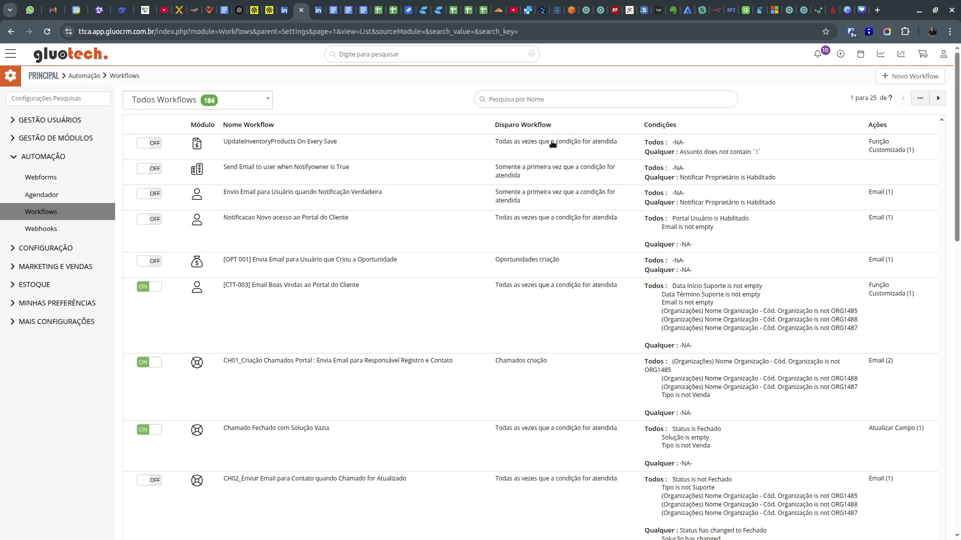
- Filter the list to Leads workflows and start a new workflow
left_click(247, 105)
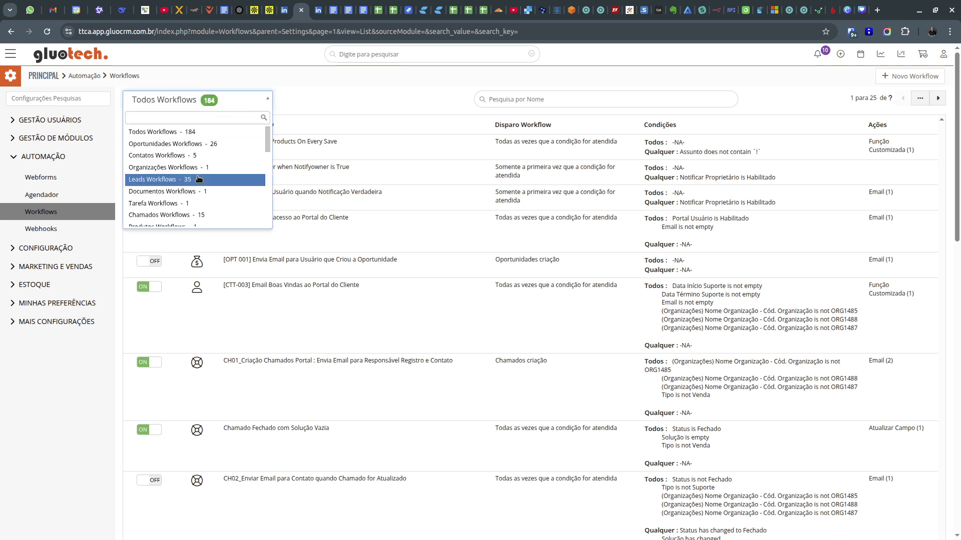
left_click(164, 181)
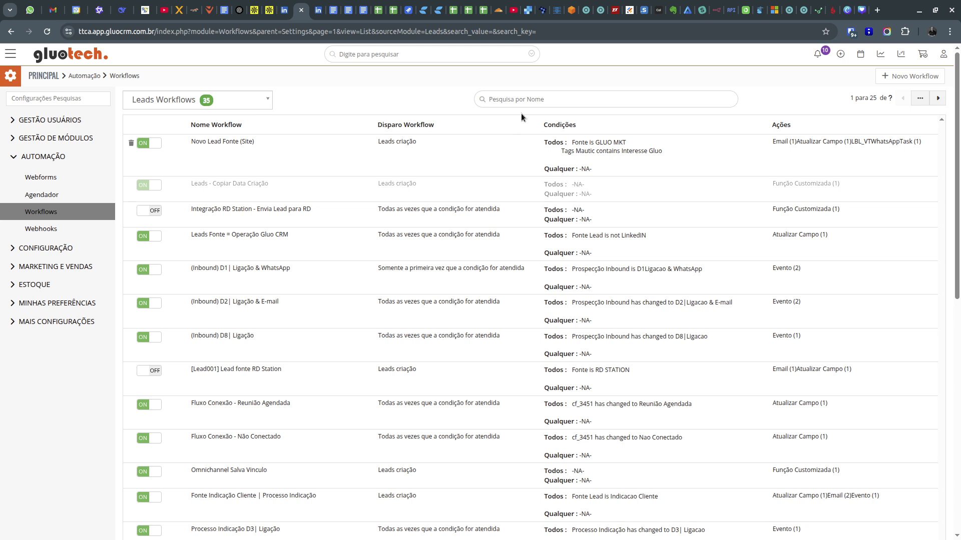
left_click(520, 98)
left_click(907, 78)
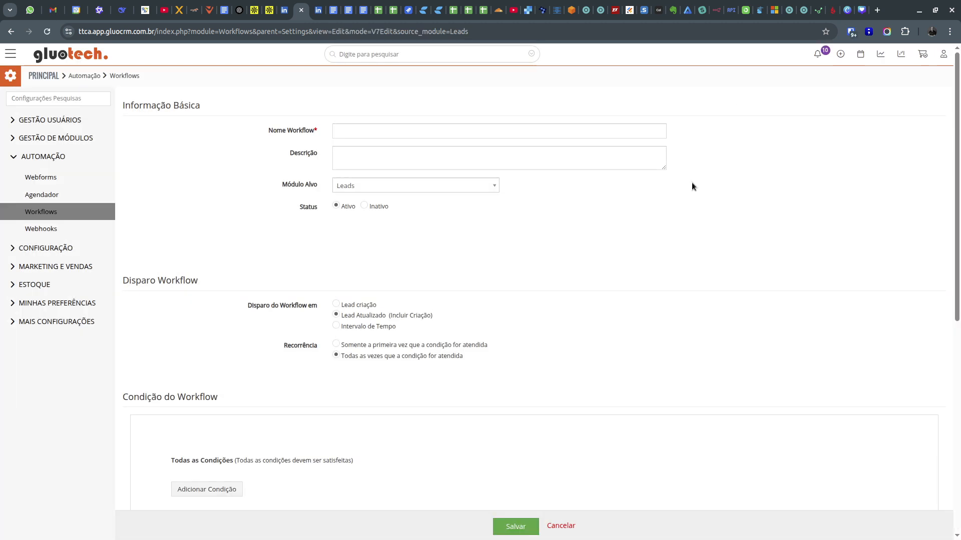
- Review the new workflow's basic information: Nome Workflow, Descrição, Módulo Alvo options and Status
left_click(371, 126)
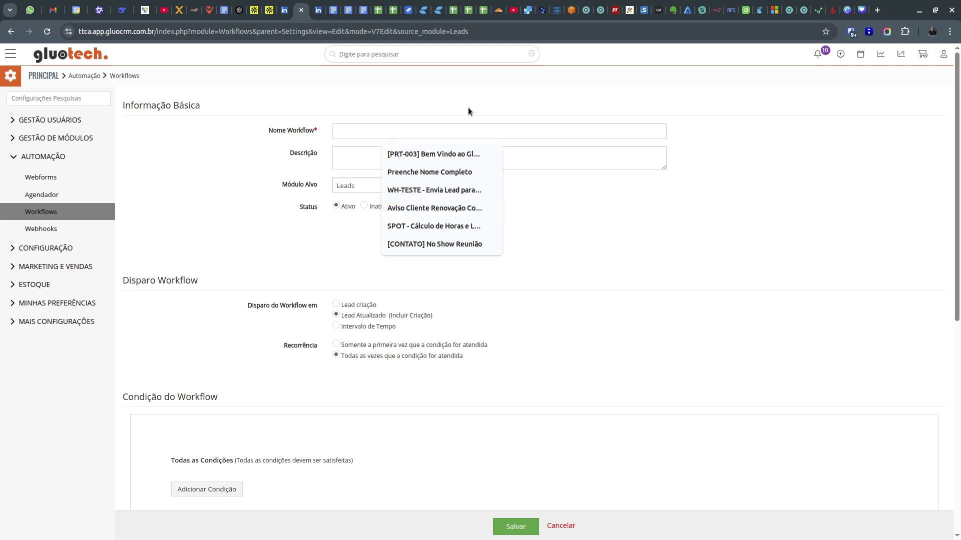
key("Escape")
left_click(346, 158)
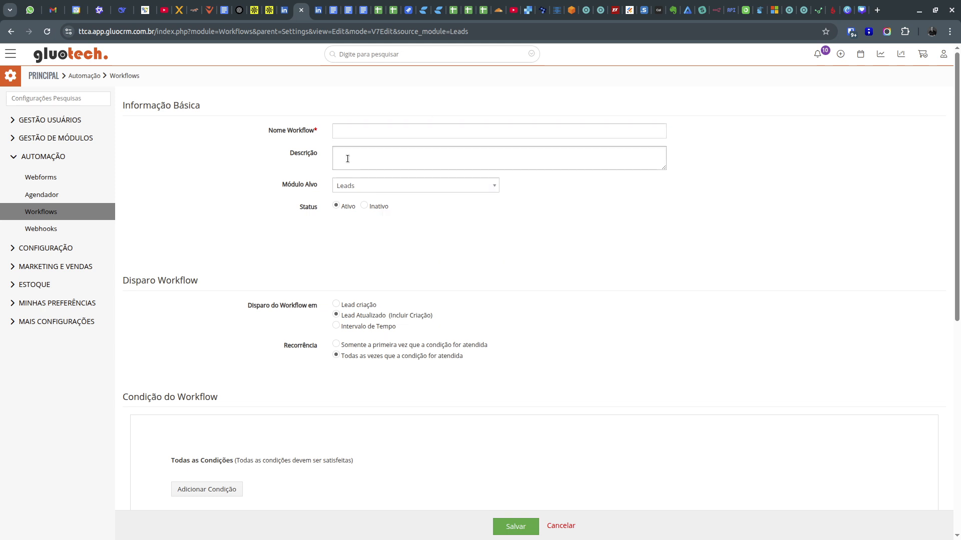
left_click(348, 133)
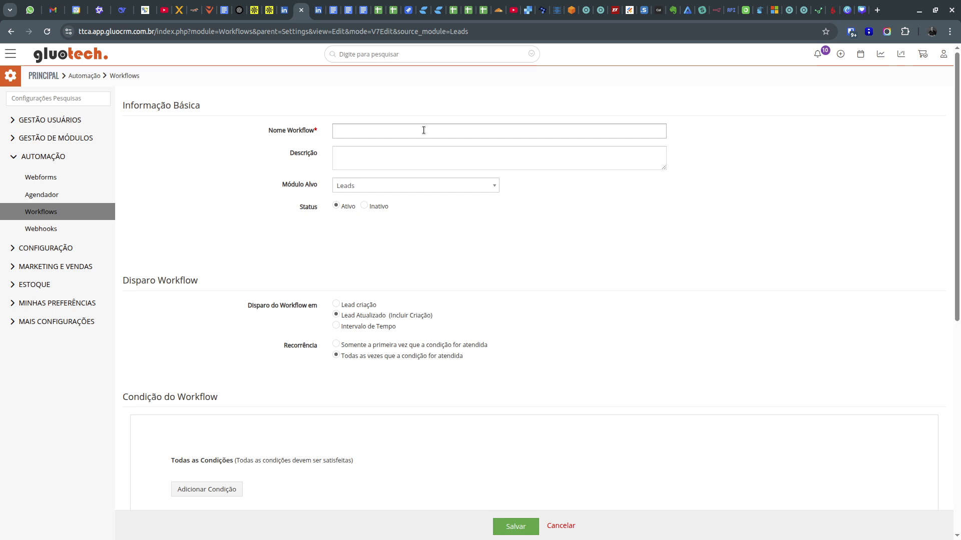
left_click(398, 161)
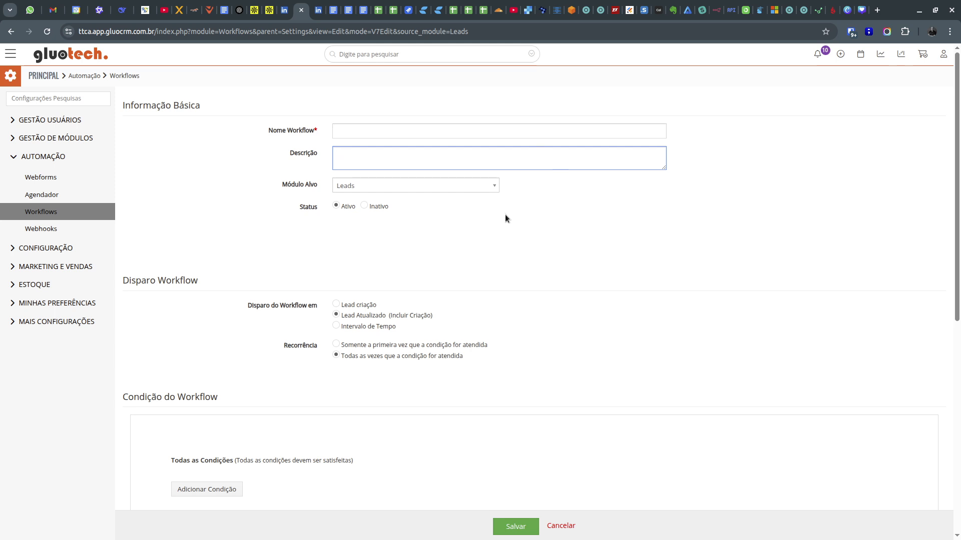
left_click(463, 185)
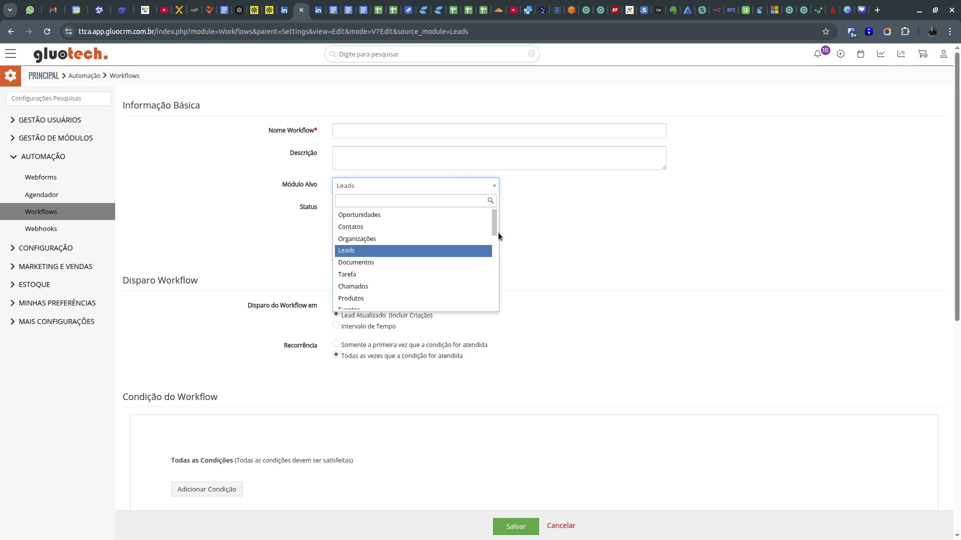
left_click_drag(494, 226, 500, 203)
left_click(628, 206)
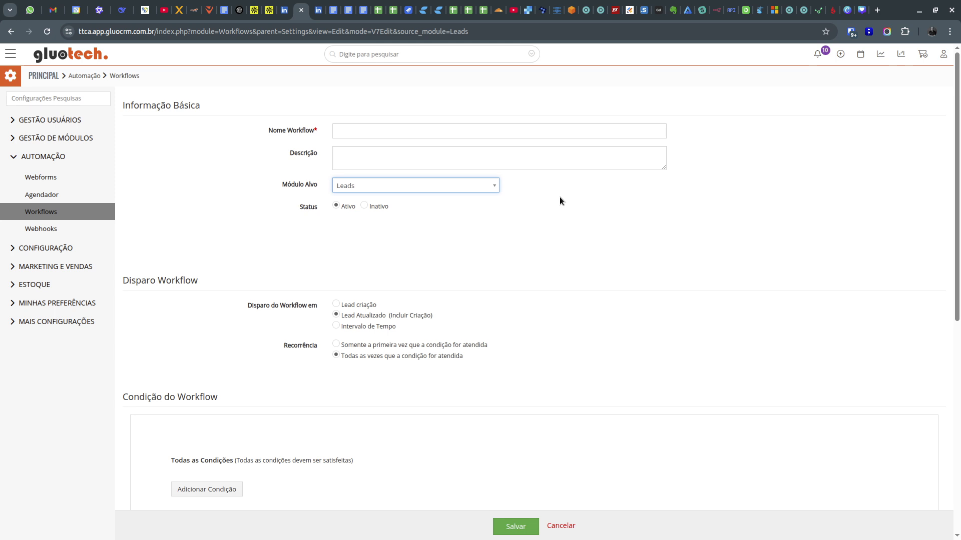
left_click_drag(292, 207, 317, 207)
left_click(513, 220)
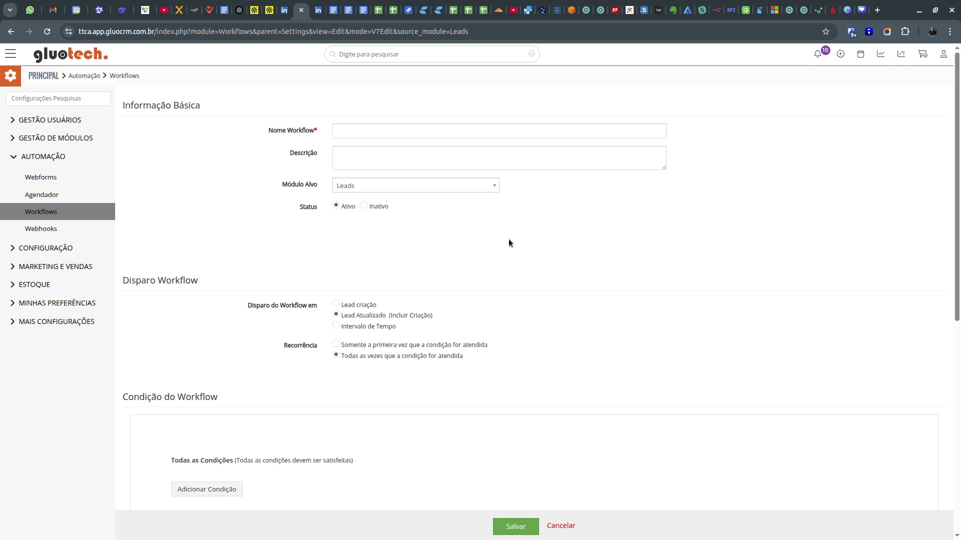
- Set the workflow trigger to Lead criação in the Disparo Workflow section
scroll(508, 239, "down", 3)
left_click_drag(126, 164, 197, 161)
left_click(516, 143)
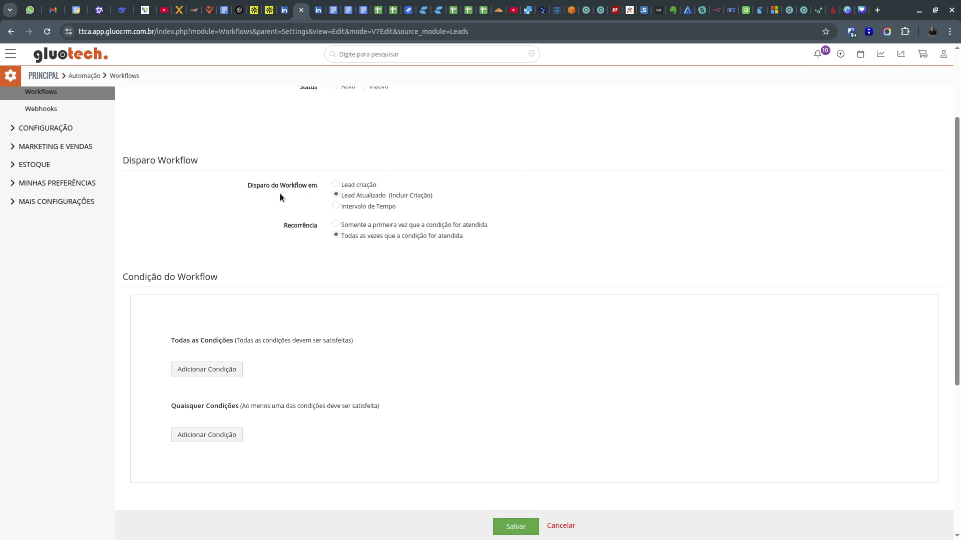
left_click(336, 184)
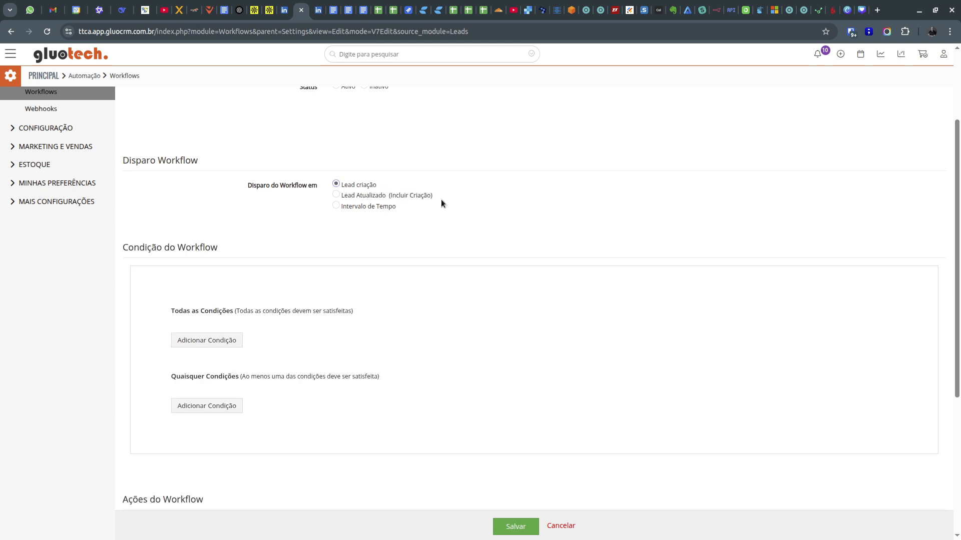
scroll(442, 202, "up", 3)
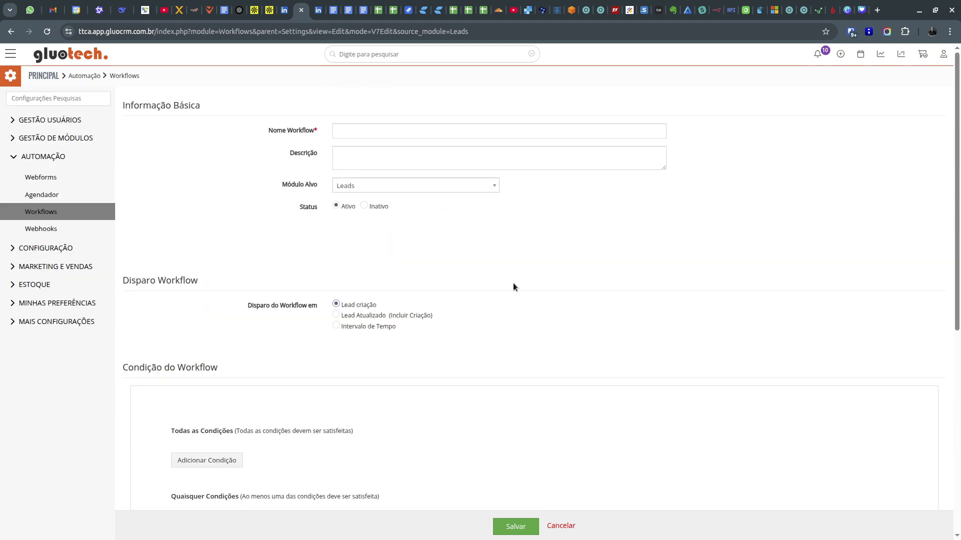
scroll(513, 287, "down", 3)
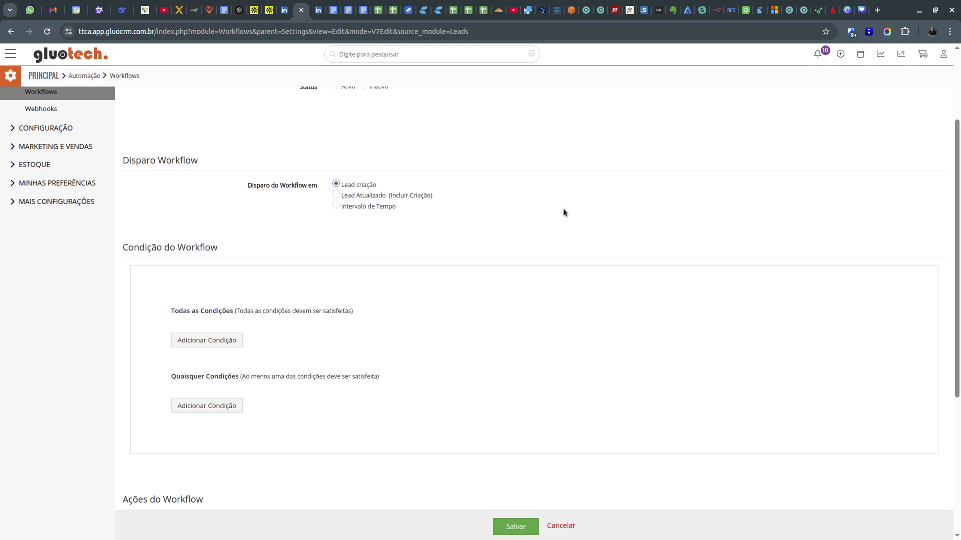
- Change the workflow trigger to Lead Atualizado (Incluir Criação)
left_click(333, 192)
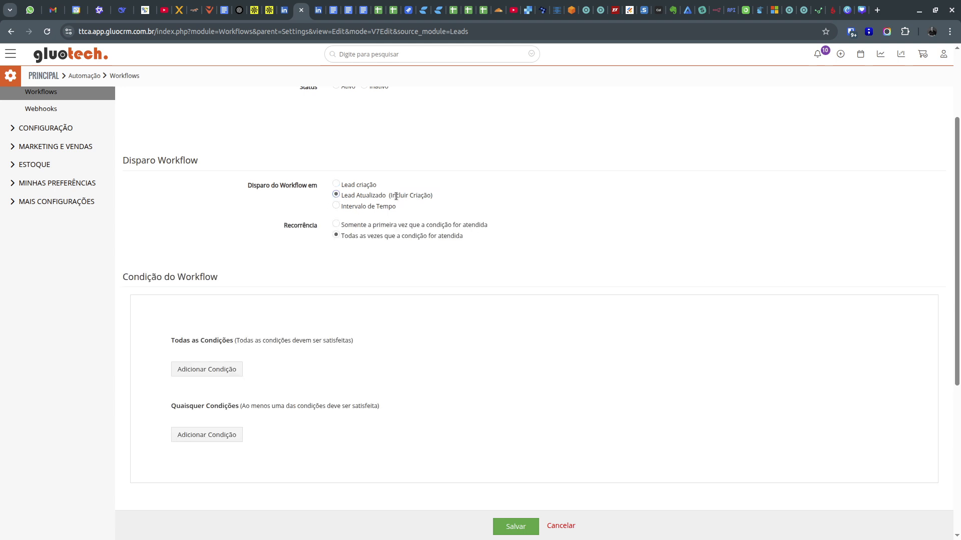
left_click_drag(393, 196, 430, 199)
left_click(488, 194)
left_click_drag(356, 197, 387, 199)
left_click(434, 196)
left_click_drag(369, 197, 416, 196)
left_click(460, 196)
- Set the workflow trigger to Intervalo de Tempo with the execution frequency Semanalmente
left_click(336, 205)
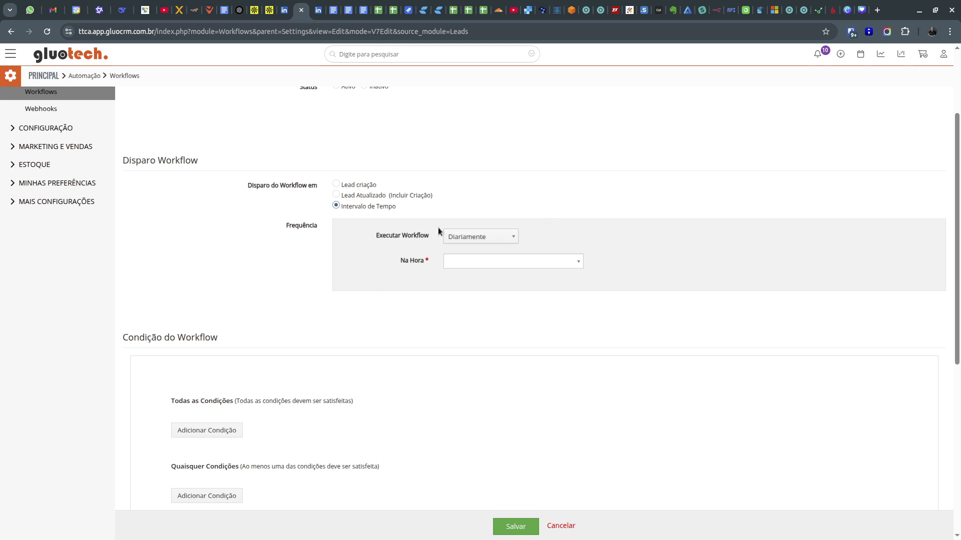
left_click(514, 236)
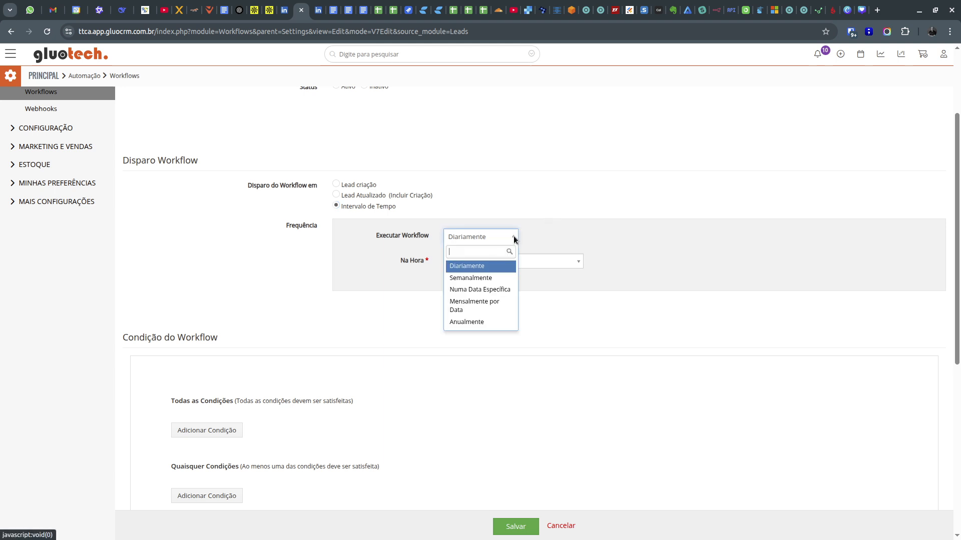
left_click(496, 275)
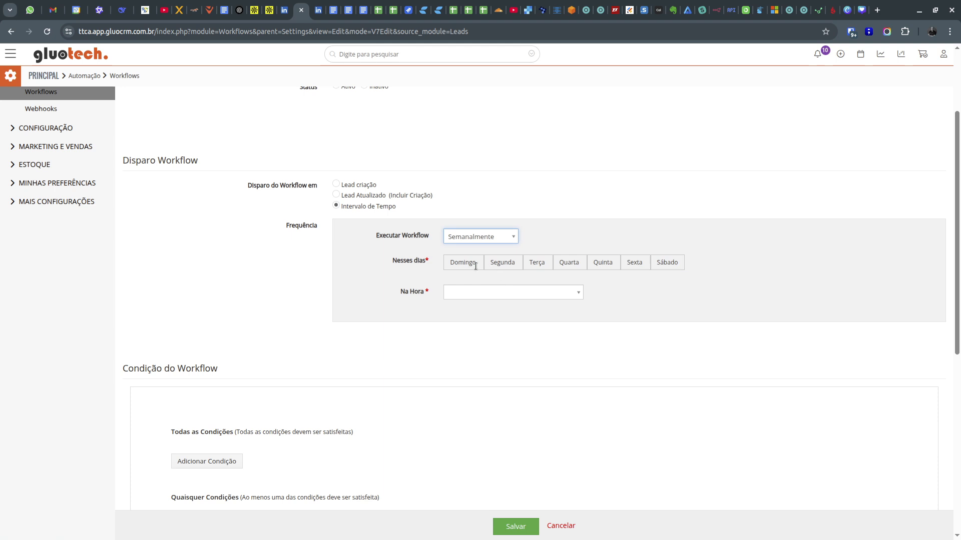
- Try marking weekdays between Segunda and Sexta for the weekly run, and unmark them all again
left_click(511, 262)
left_click(537, 262)
left_click(569, 262)
left_click(603, 263)
left_click(634, 265)
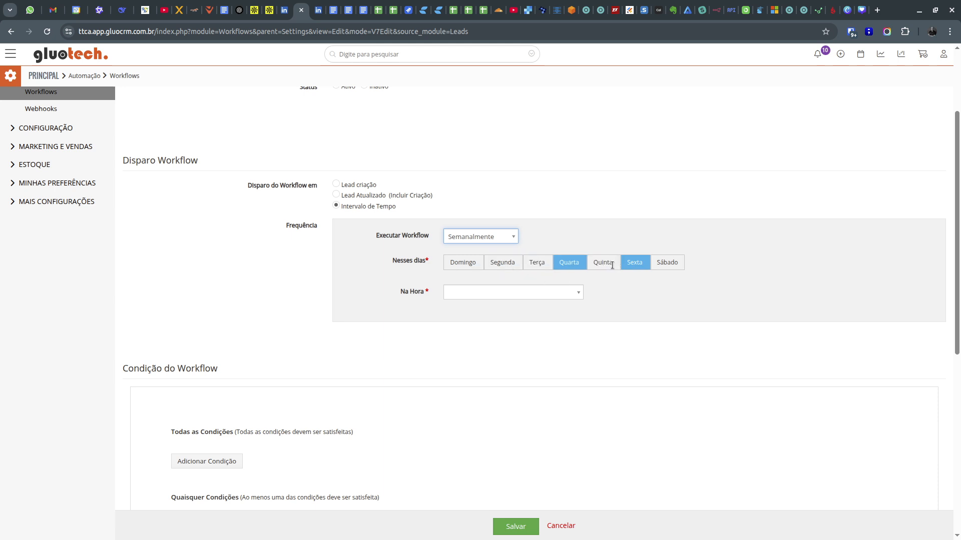
left_click(634, 261)
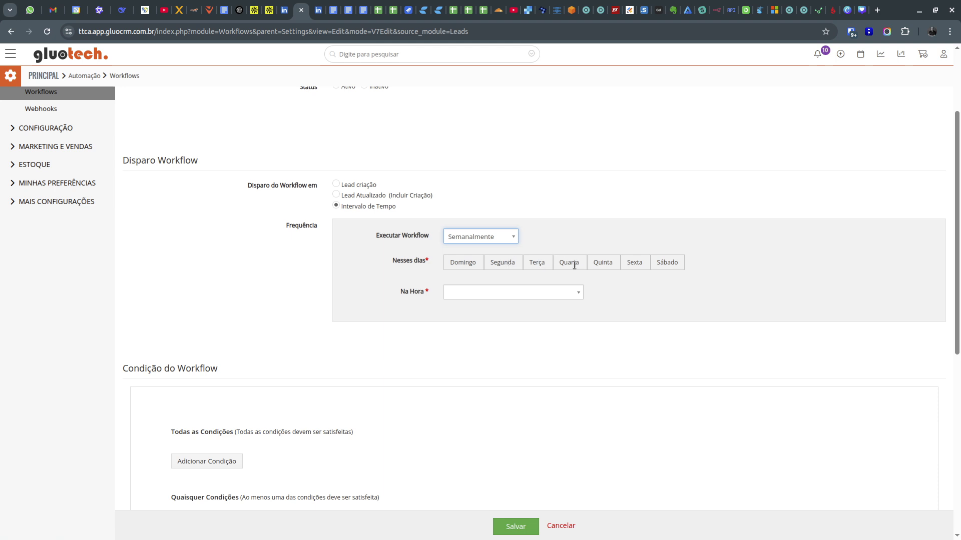
left_click(578, 293)
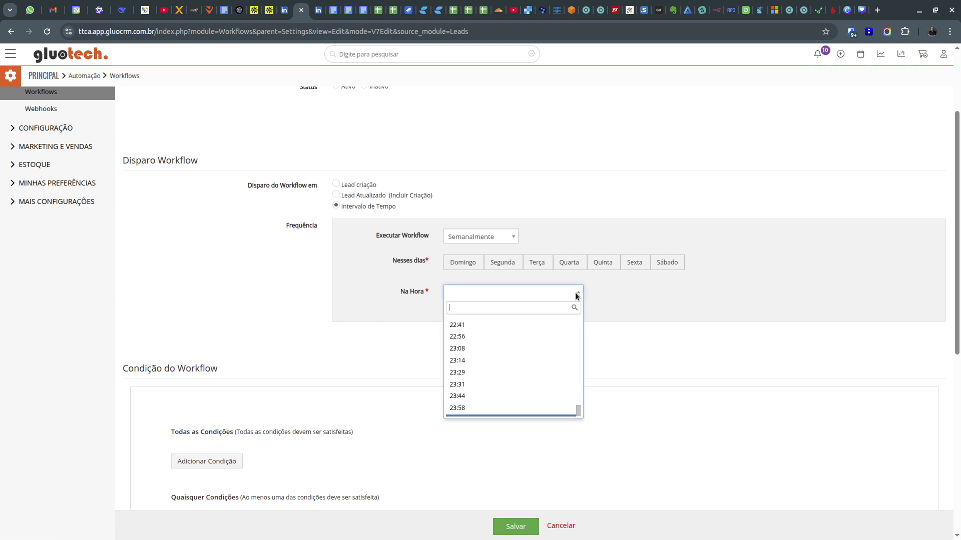
scroll(530, 339, "down", 3)
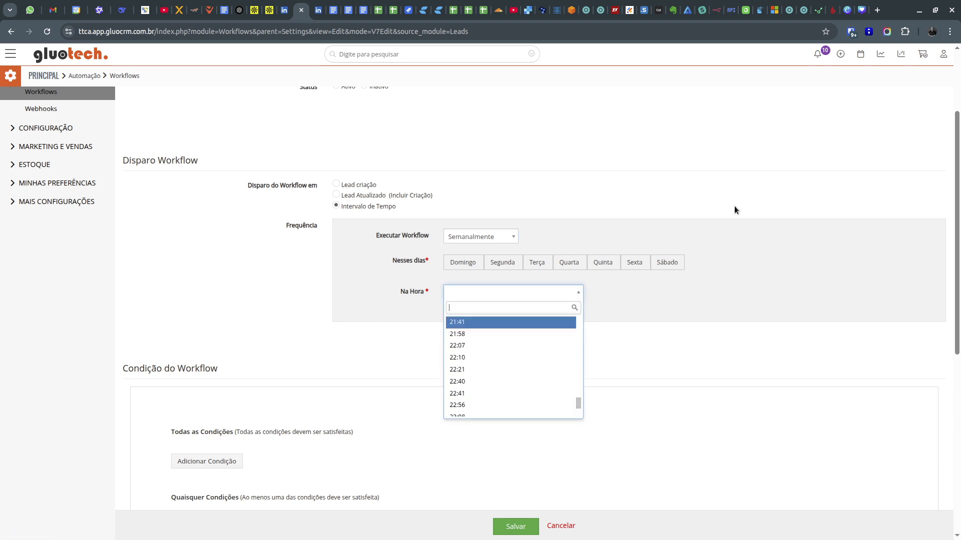
left_click(751, 254)
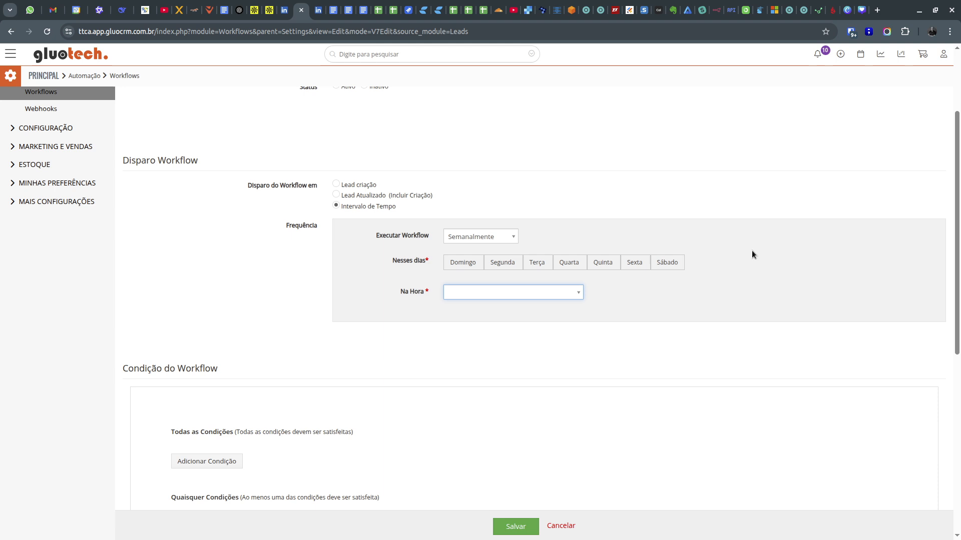
- Set the time-interval workflow's execution frequency to Numa Data Específica
left_click(477, 234)
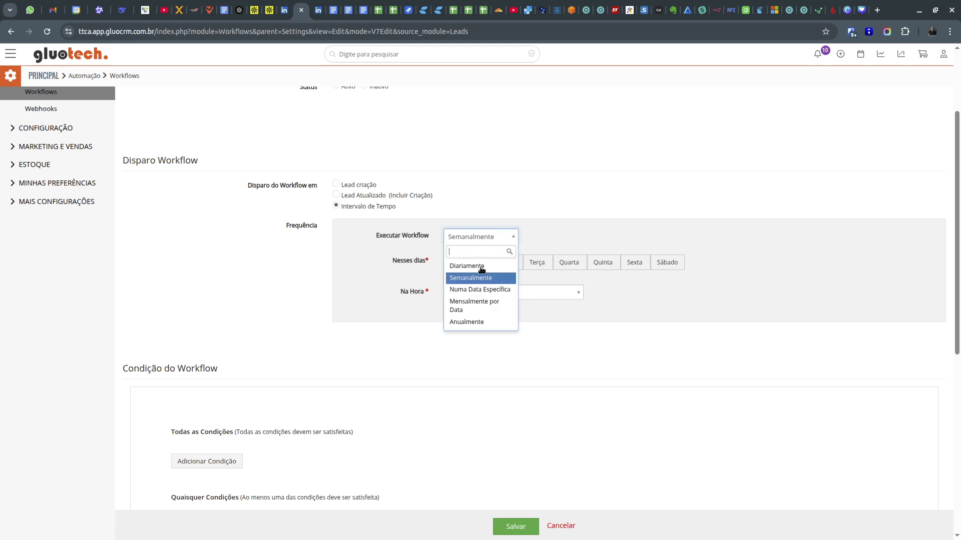
left_click(476, 290)
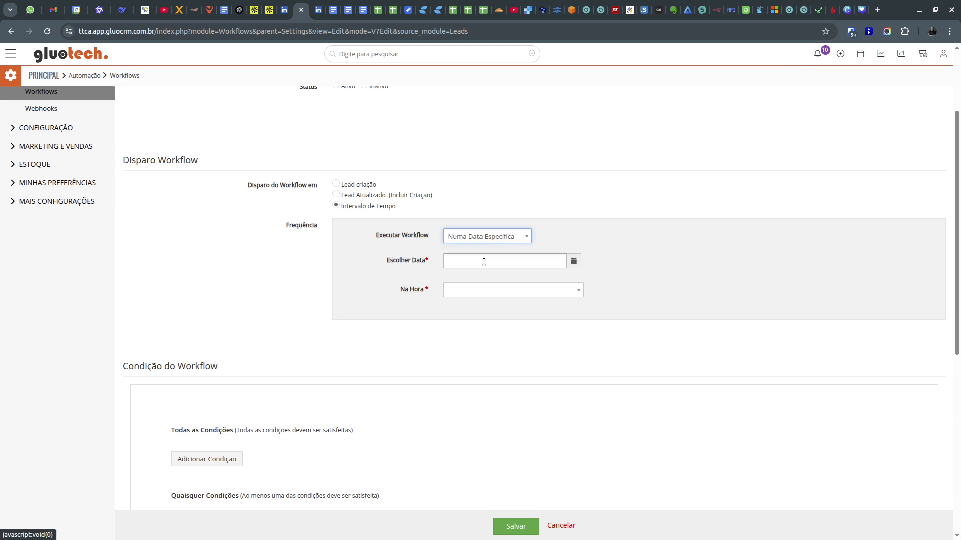
- Schedule the specific-date run for 17-05-2025 at 23:08
left_click(525, 258)
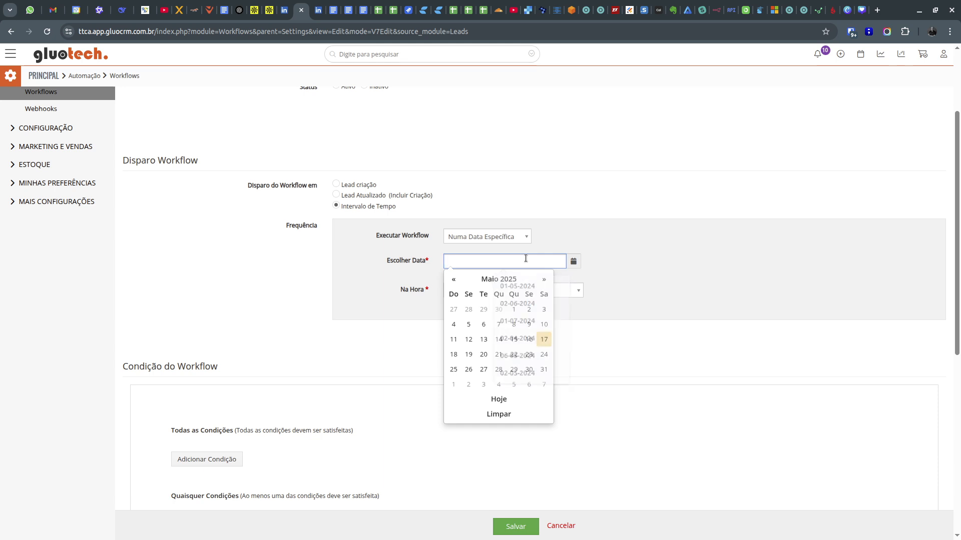
left_click(544, 339)
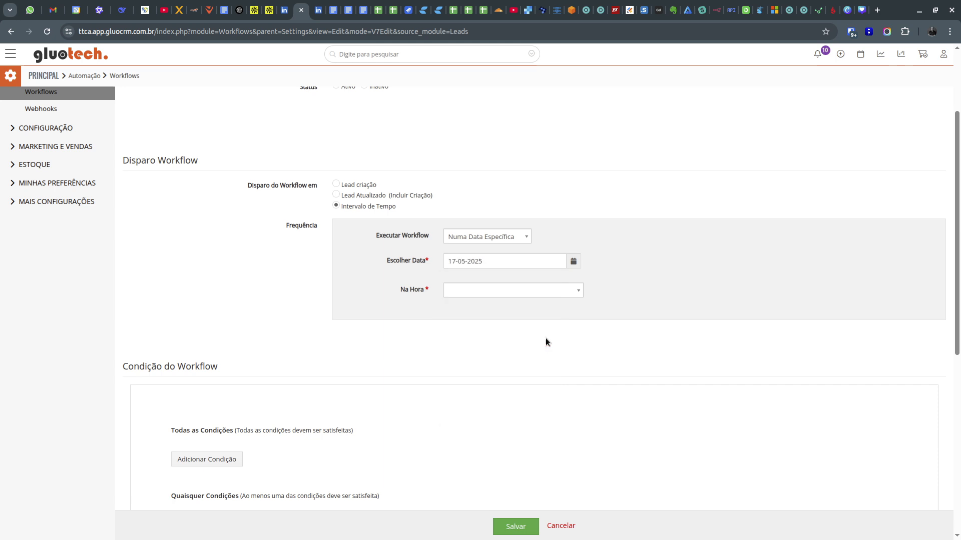
left_click(508, 293)
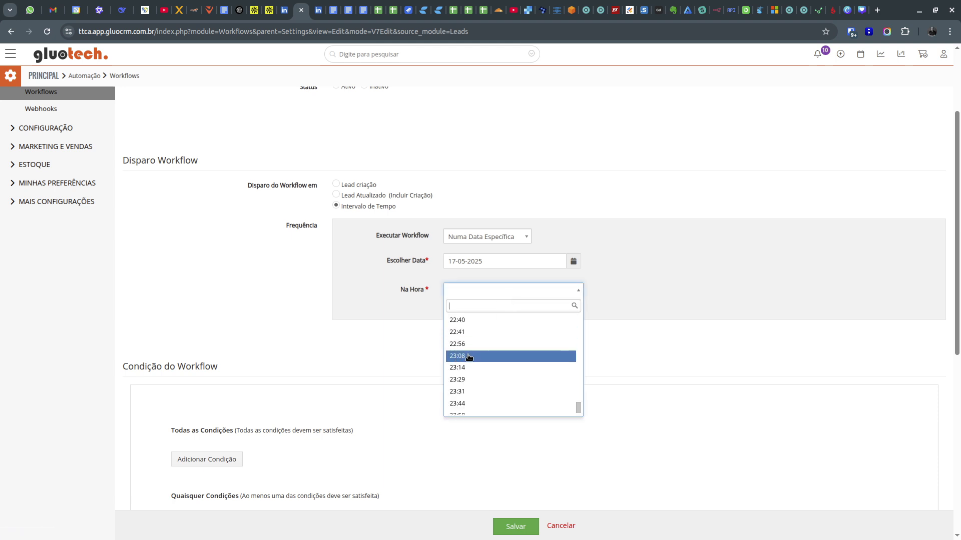
left_click(468, 357)
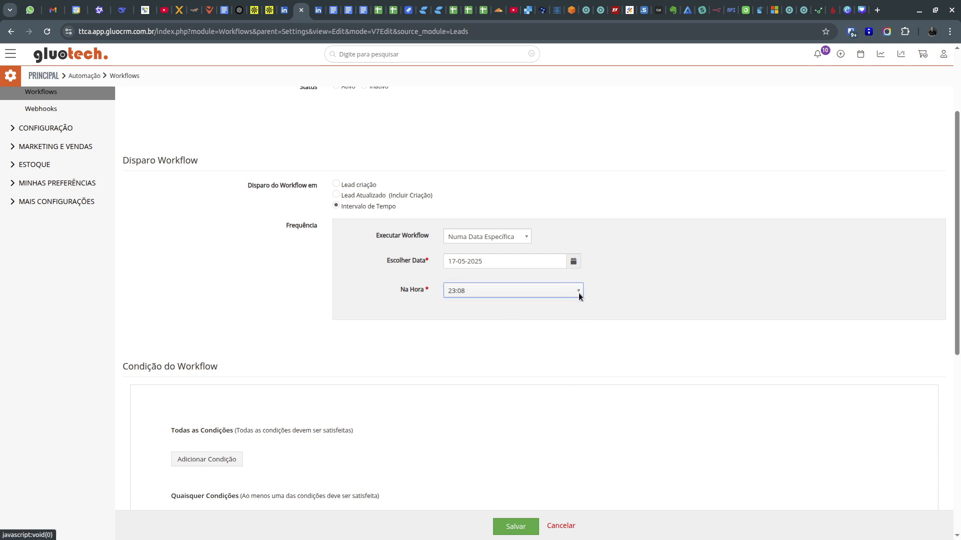
- Change the execution frequency to Mensalmente por Data on day 1, and look through the available run times
left_click(519, 235)
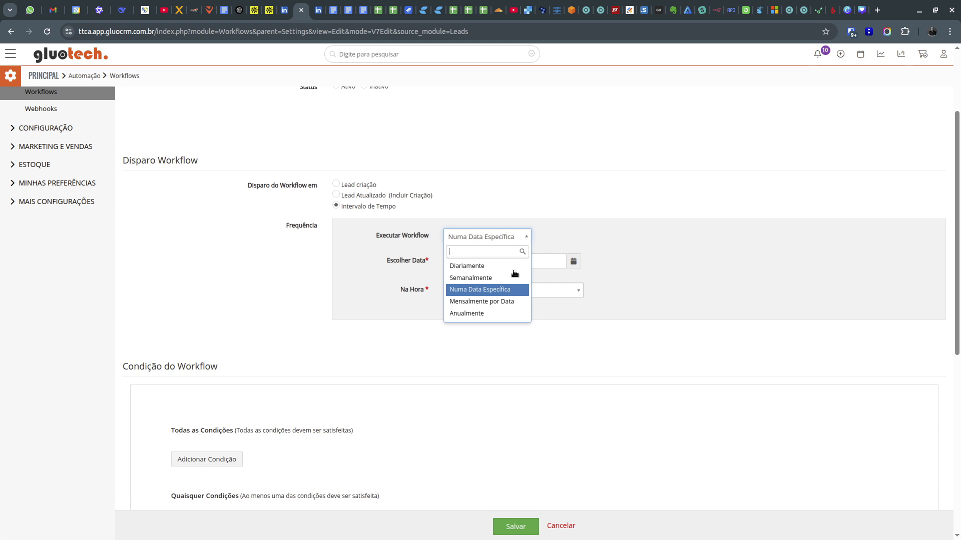
left_click(505, 302)
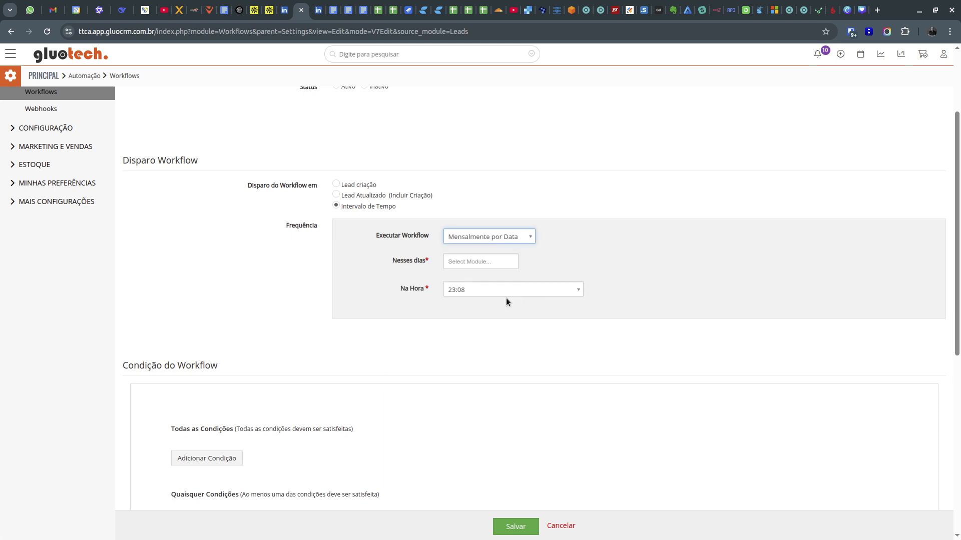
left_click(478, 260)
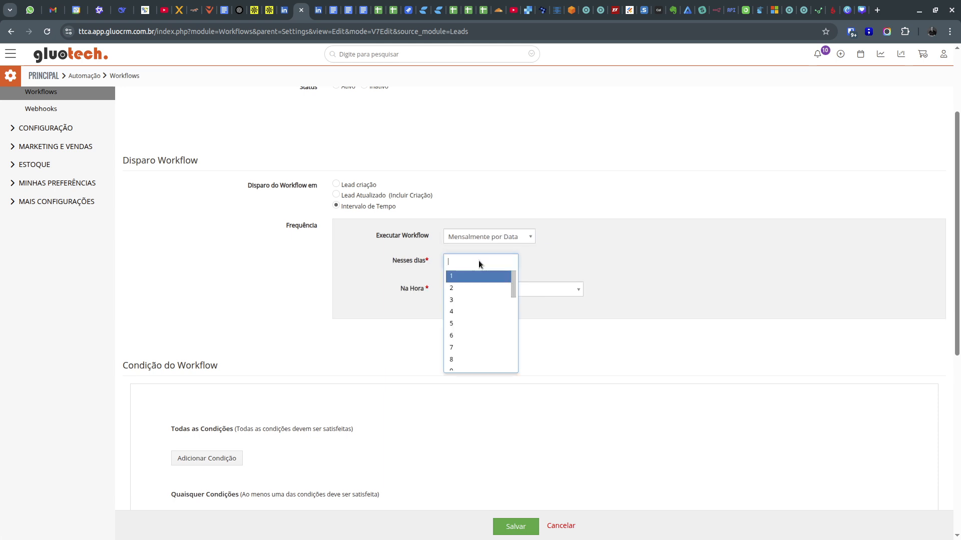
left_click(454, 277)
left_click(597, 240)
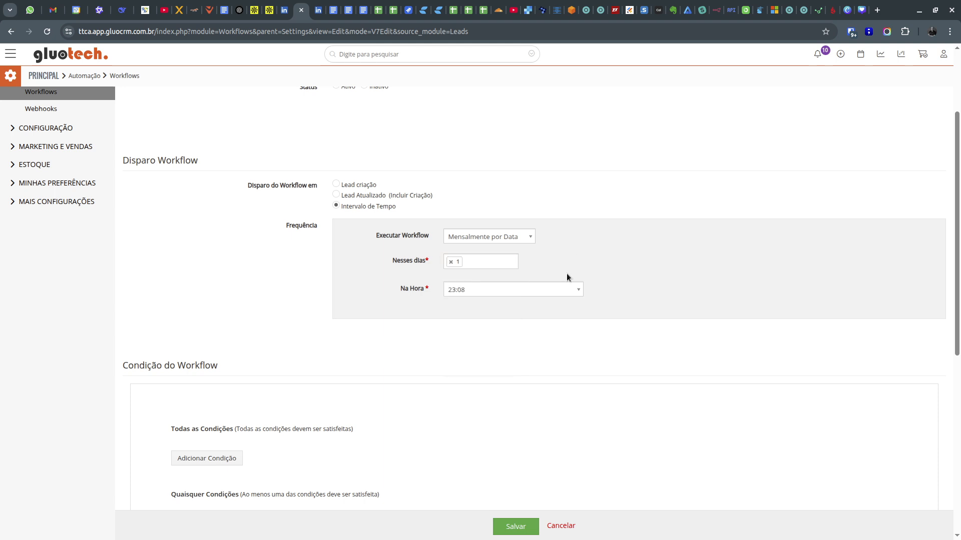
left_click(490, 290)
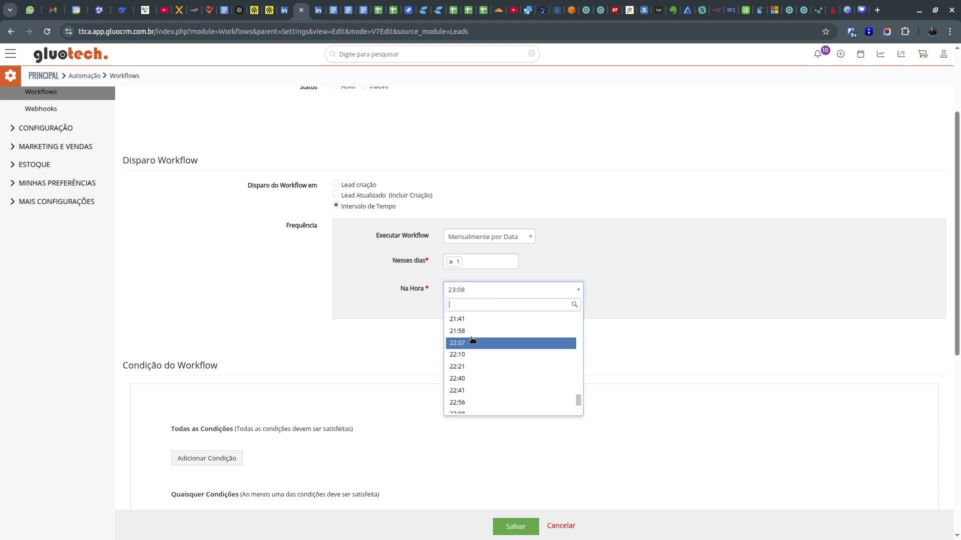
left_click(625, 254)
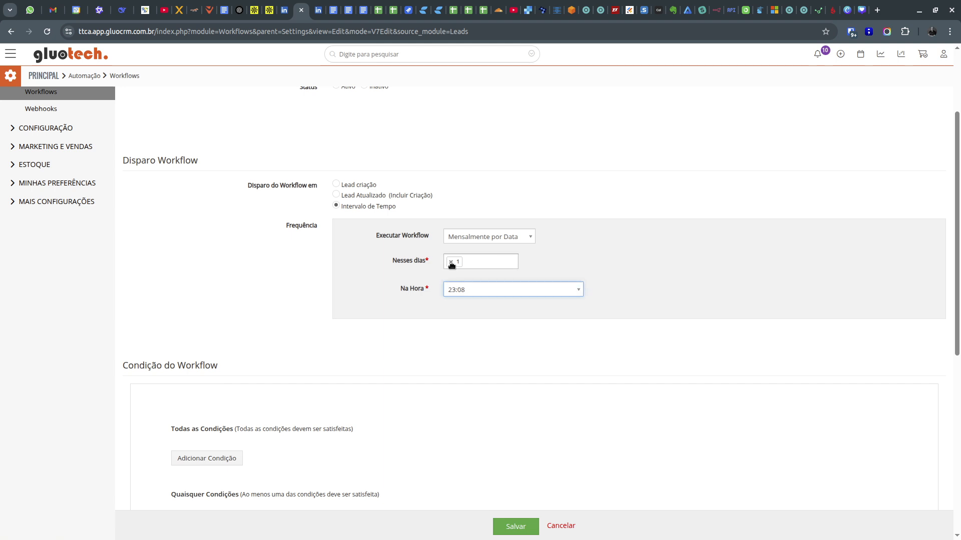
- Try adding days 2 and 10 to the monthly schedule, and remove all the selected days again
left_click(481, 259)
left_click(456, 276)
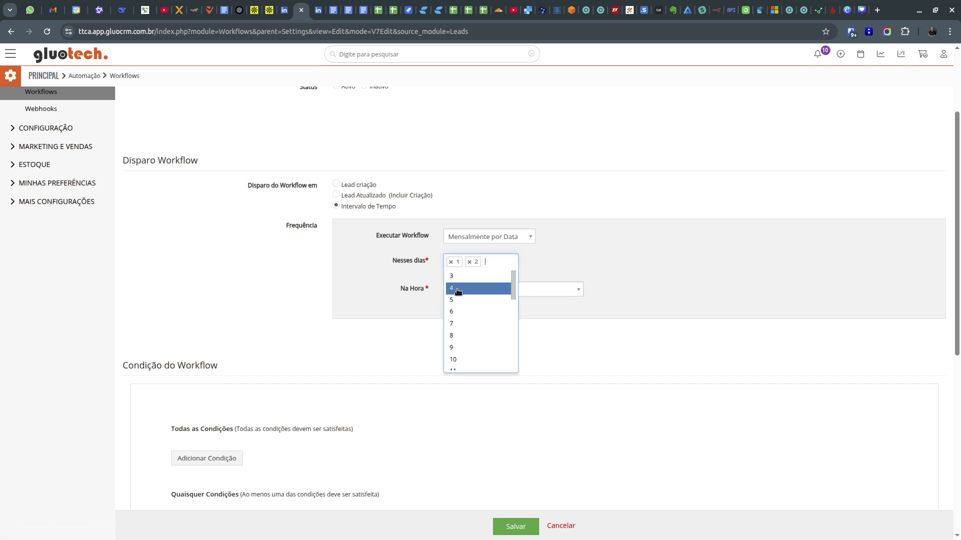
left_click(456, 359)
left_click(609, 258)
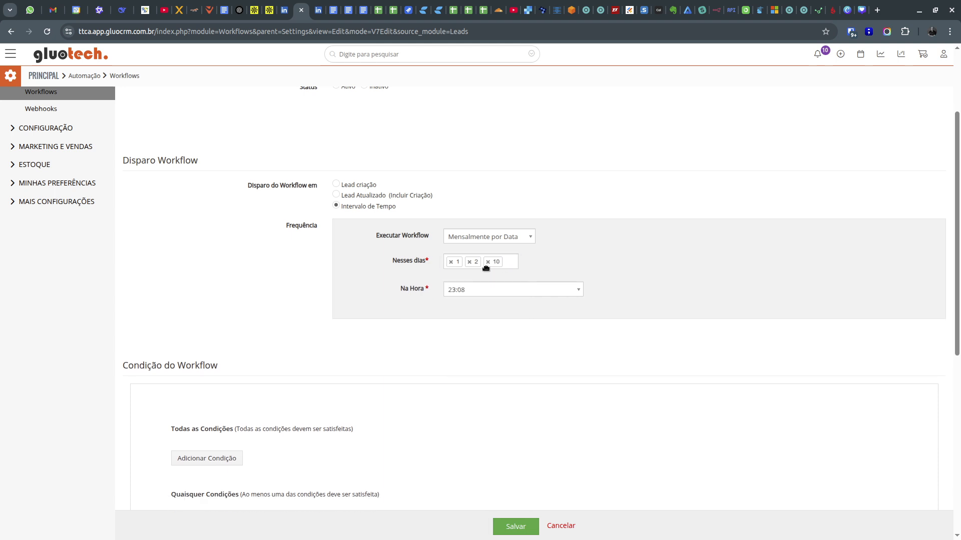
left_click(451, 263)
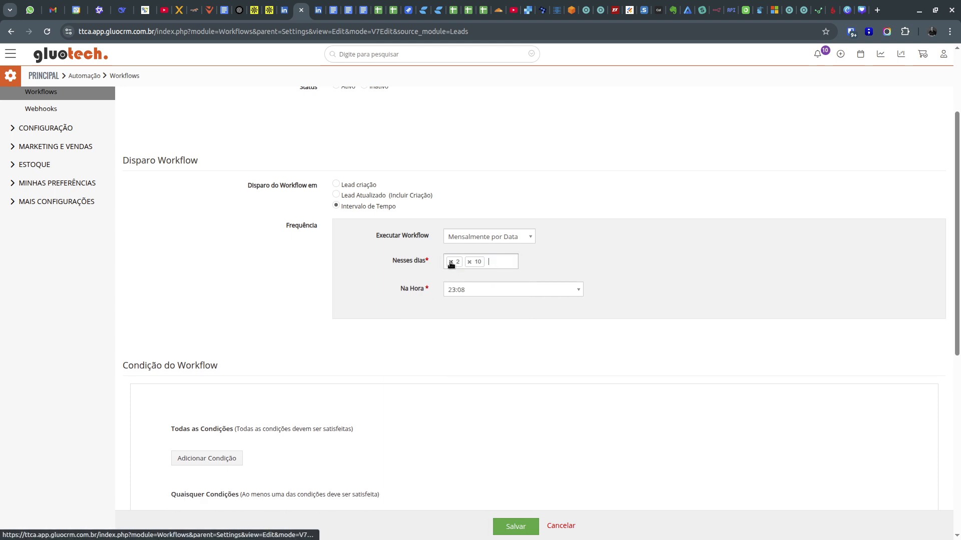
left_click(451, 262)
left_click(450, 262)
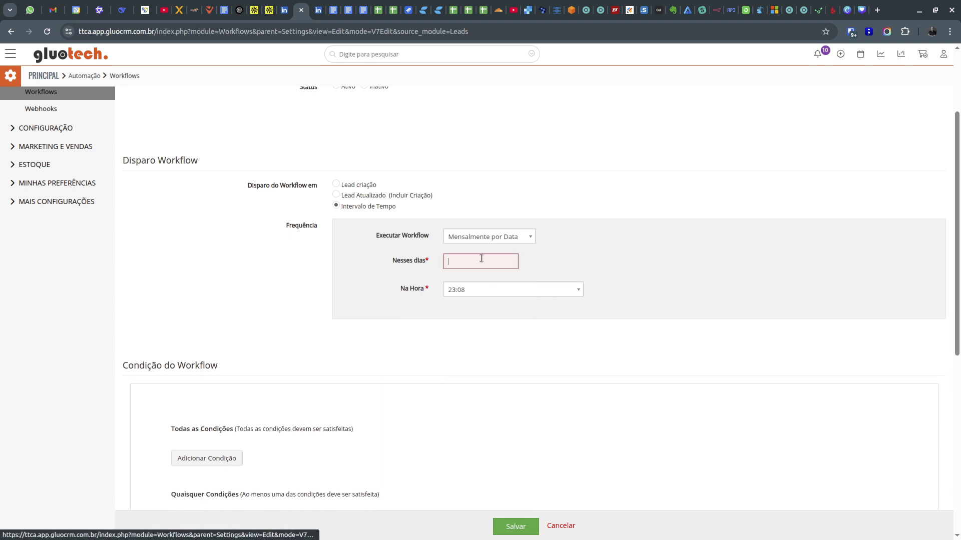
- Change the execution frequency to Anualmente and select 19 May 2025 as the run date
left_click(521, 238)
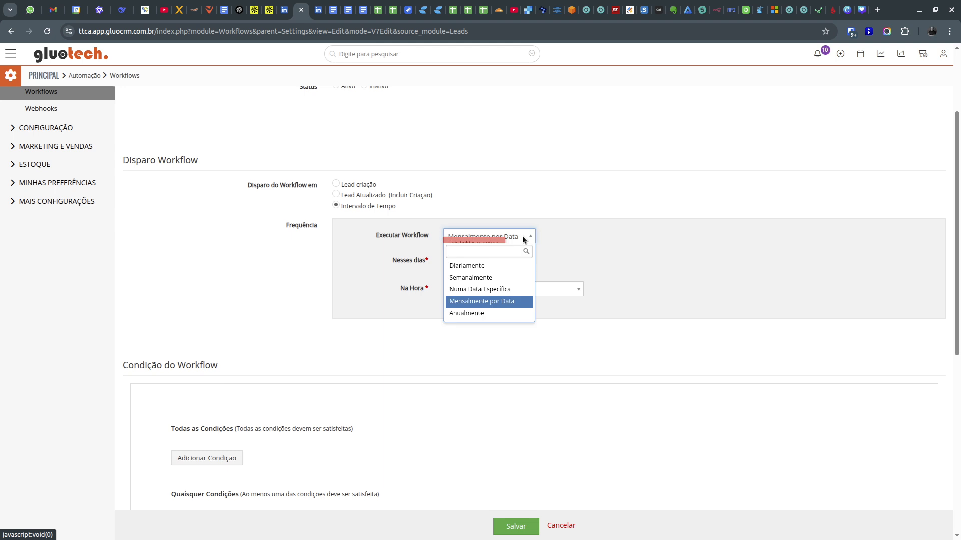
left_click(477, 314)
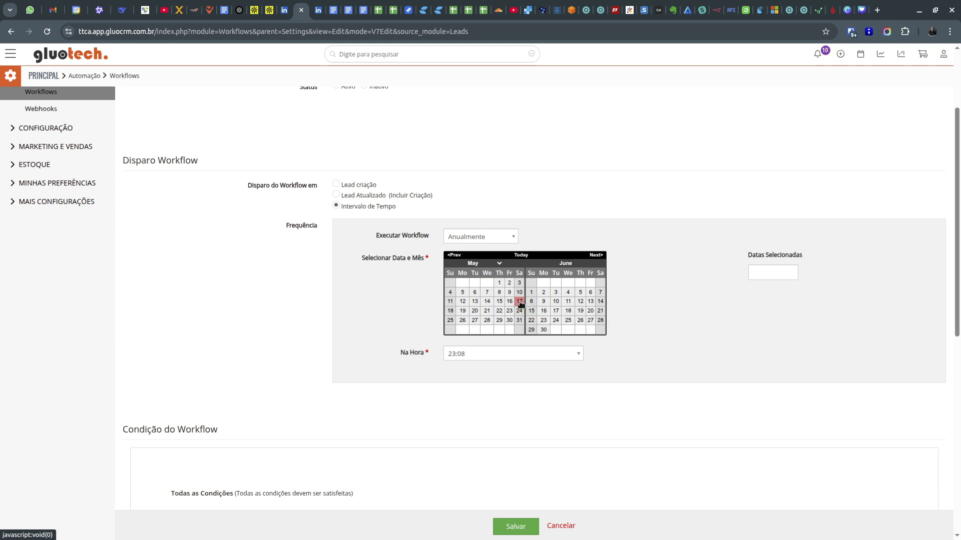
left_click(462, 311)
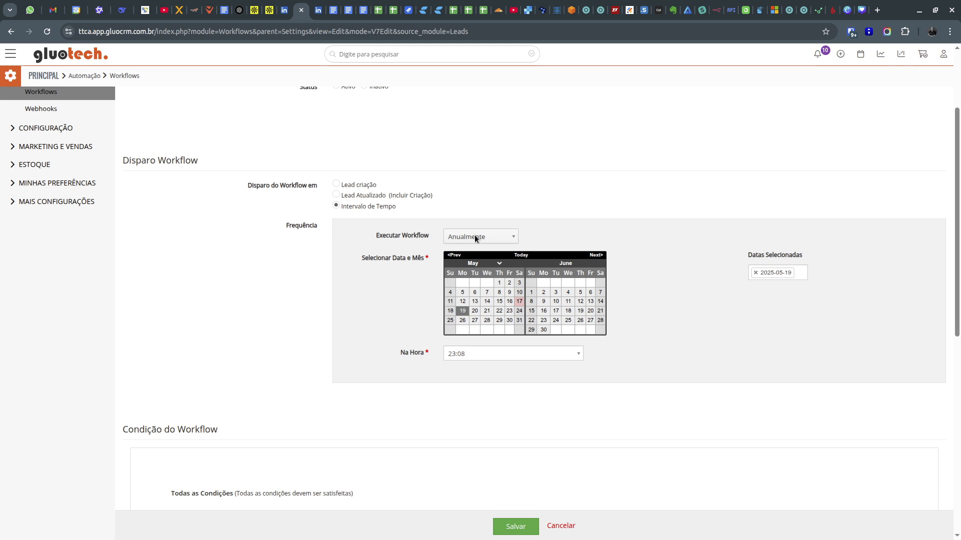
- Change the time-interval workflow's execution frequency to Diariamente
left_click(488, 236)
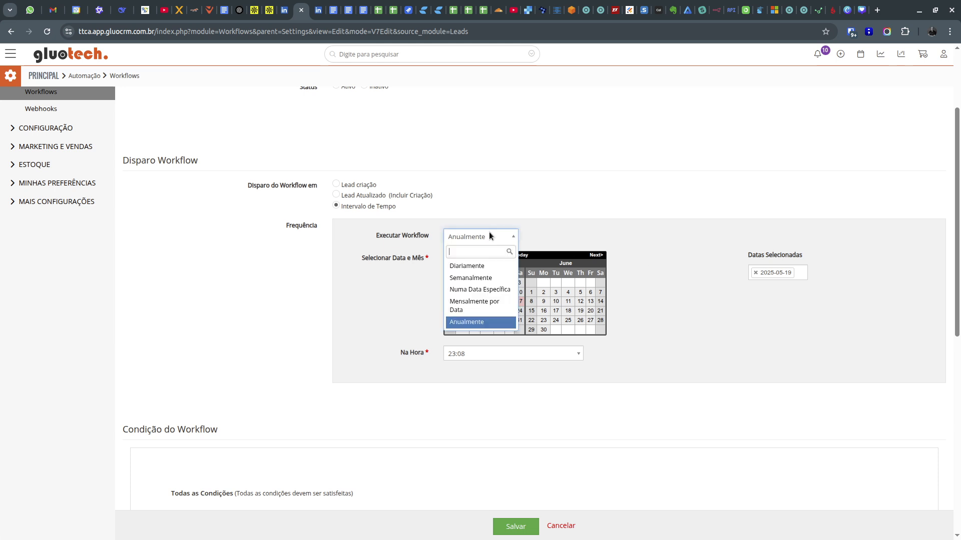
left_click(477, 267)
left_click_drag(538, 210, 365, 222)
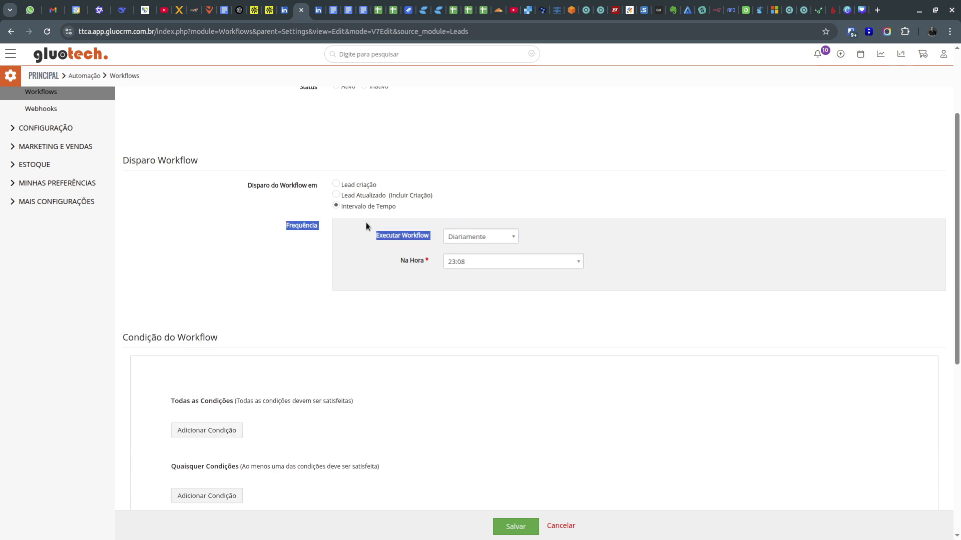
left_click(474, 200)
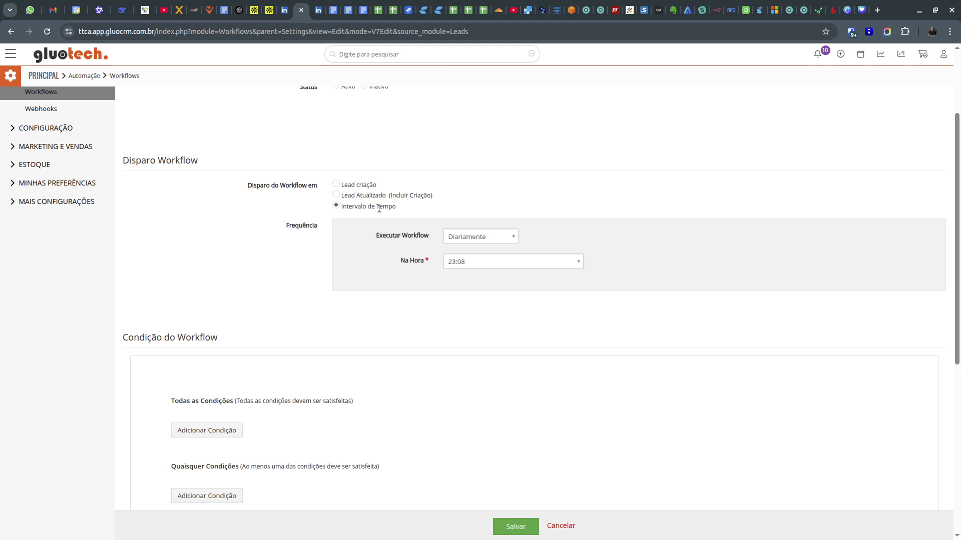
- Set the workflow trigger to Lead Atualizado (Incluir Criação) with the recurrence Somente a primeira vez que a condição for atendida
left_click(335, 194)
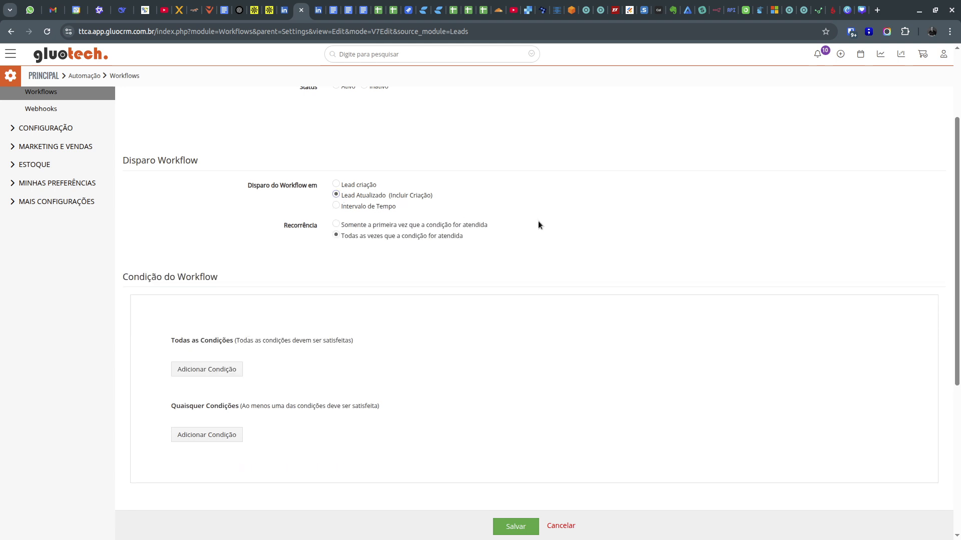
left_click(336, 184)
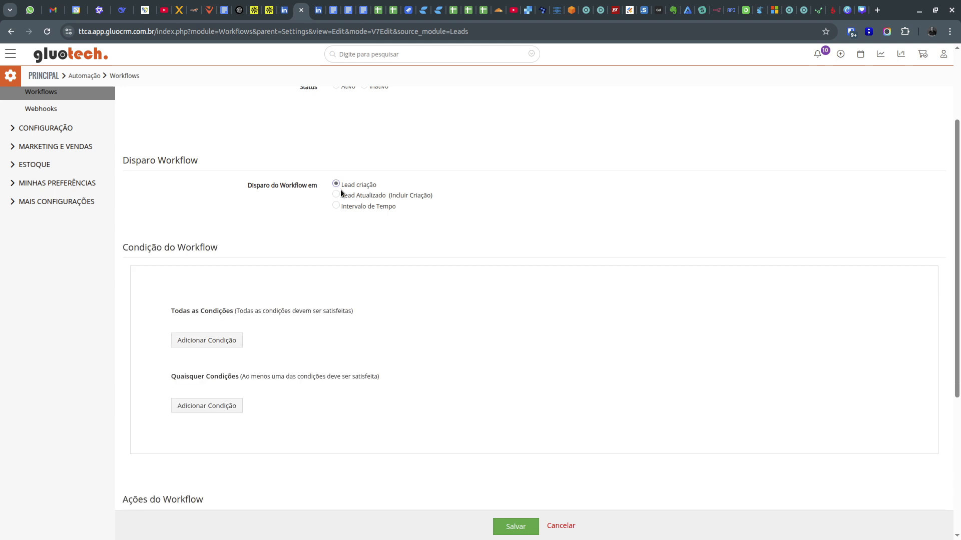
left_click(335, 193)
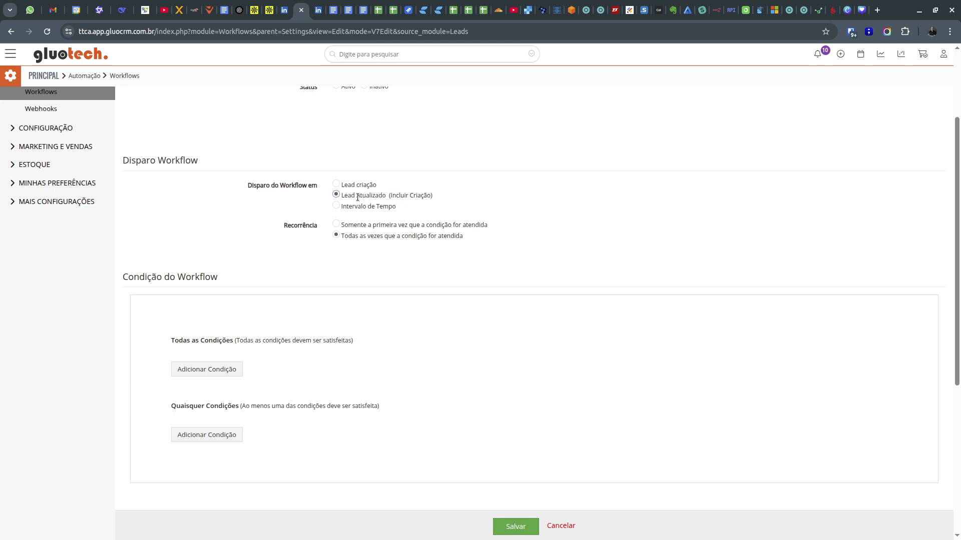
left_click_drag(351, 195, 424, 195)
left_click(412, 196)
left_click(466, 206)
left_click_drag(323, 228, 322, 228)
left_click_drag(224, 275, 124, 277)
left_click(298, 266)
- Add a condition under Todas as Condições requiring Status Lead, Alterado para, Conectado
left_click(217, 368)
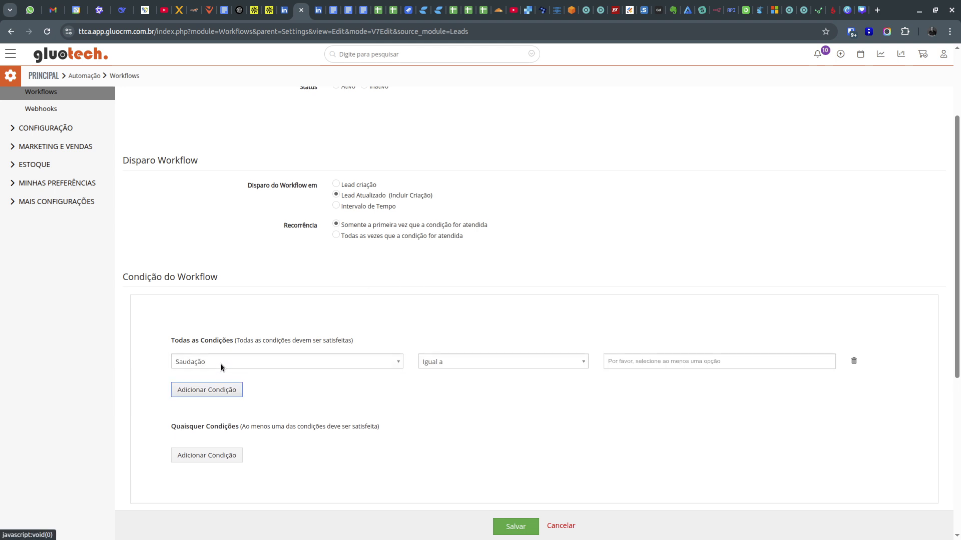
left_click(220, 361)
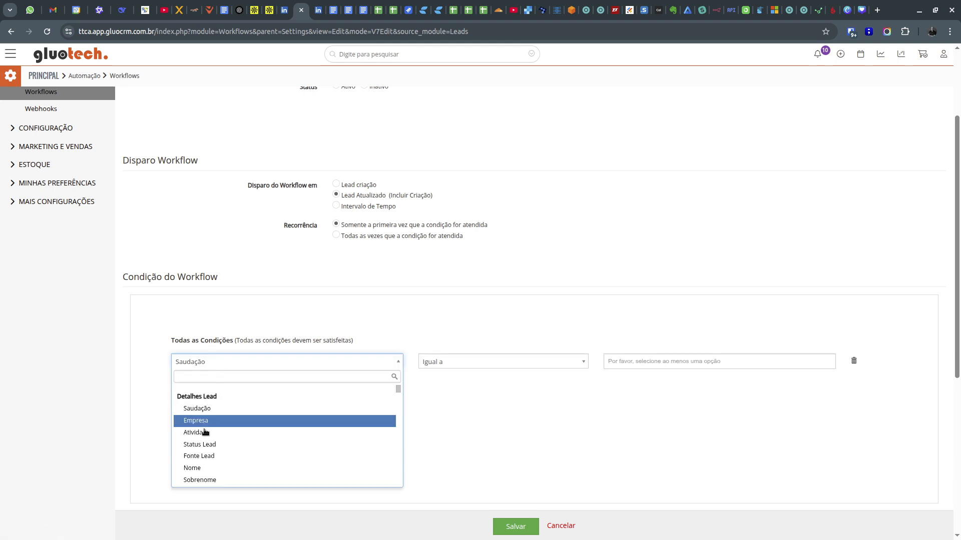
left_click(215, 443)
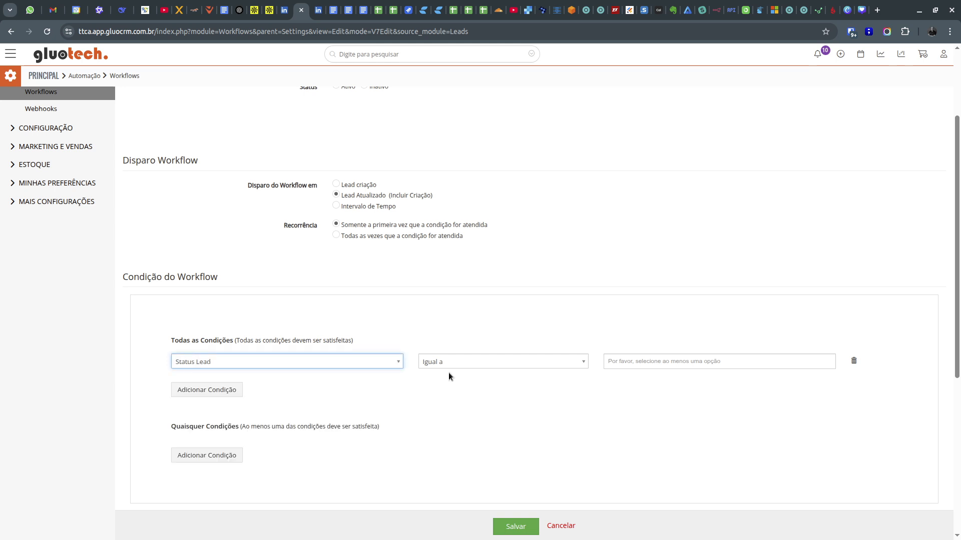
left_click(482, 362)
scroll(469, 440, "down", 2)
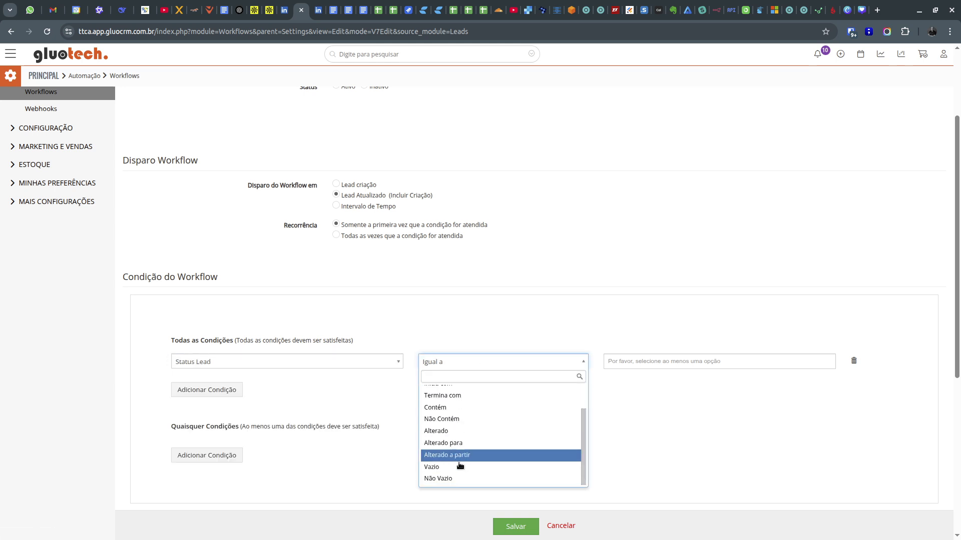
left_click(457, 445)
left_click(660, 362)
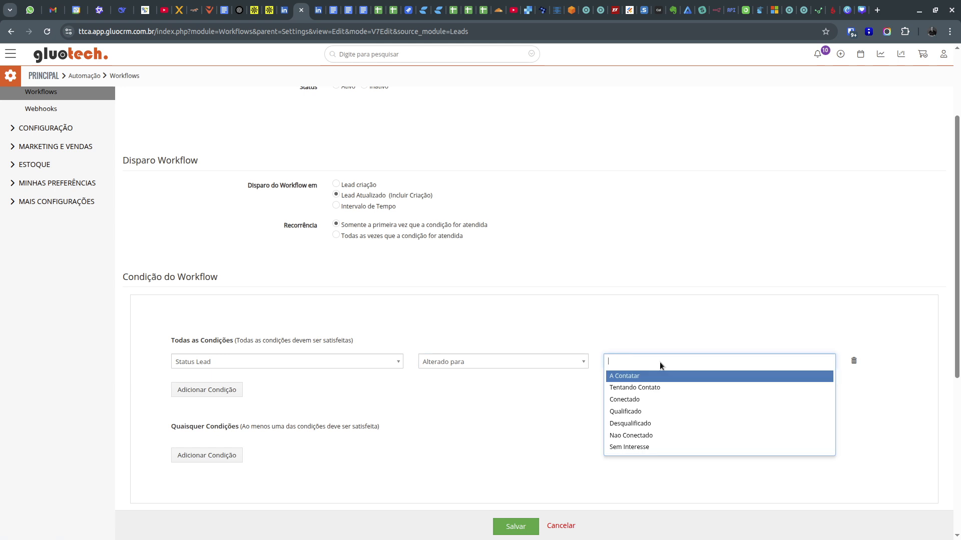
key("Return")
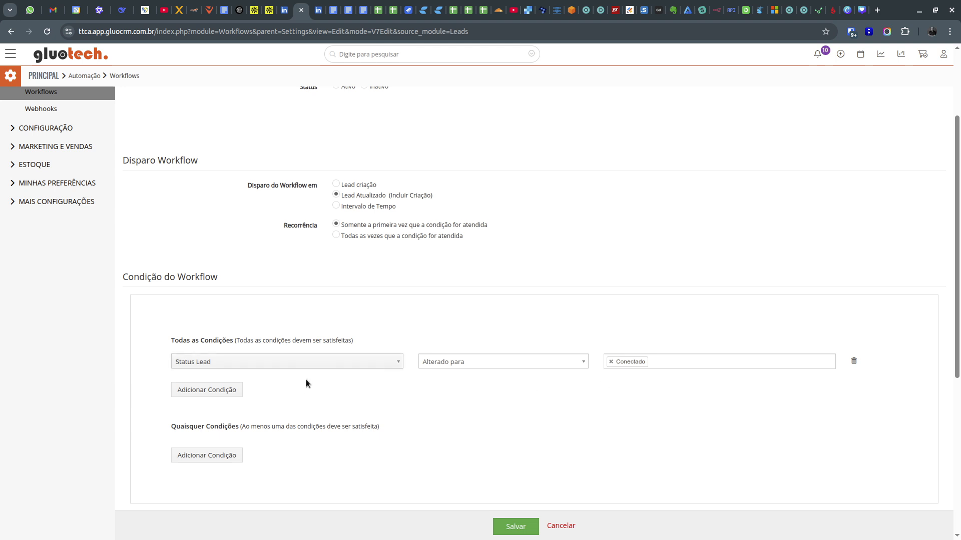
- Set the recurrence to Todas as vezes que a condição for atendida, and review the workflow's actions section and selected trigger
scroll(304, 385, "down", 3)
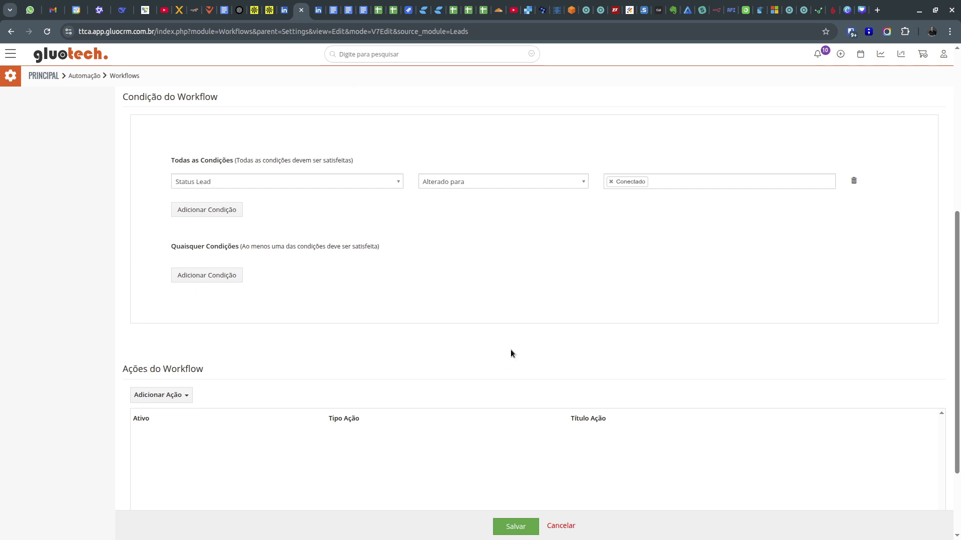
scroll(511, 350, "up", 3)
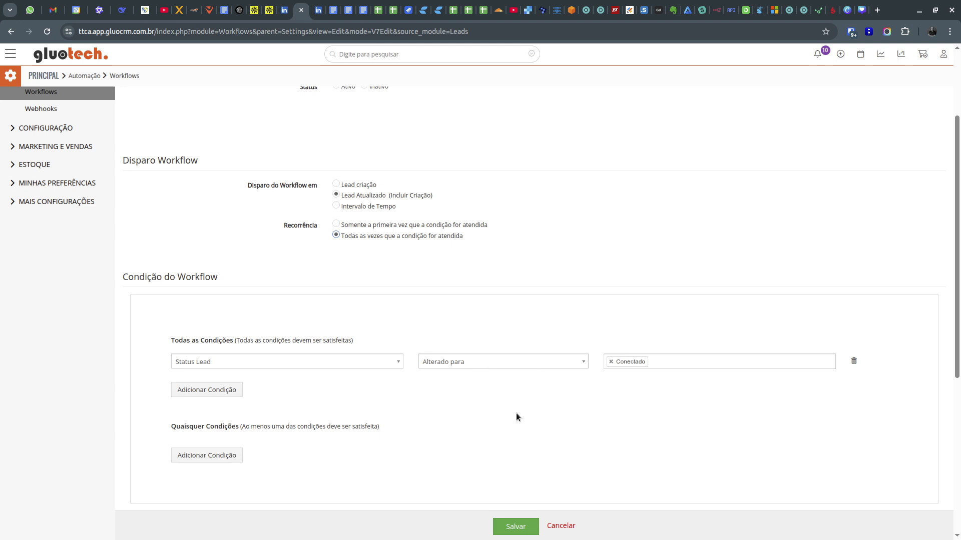
scroll(515, 413, "down", 2)
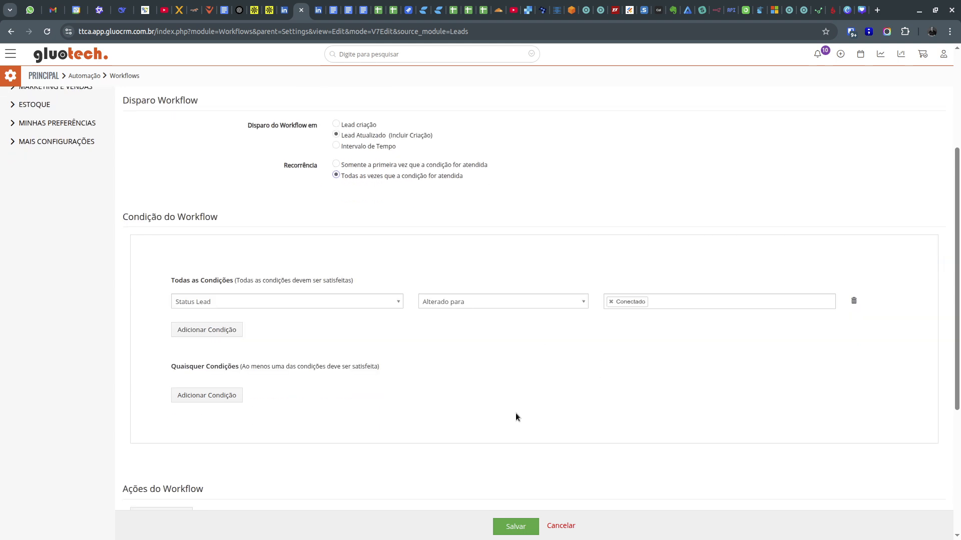
scroll(515, 413, "down", 2)
left_click_drag(133, 429, 182, 426)
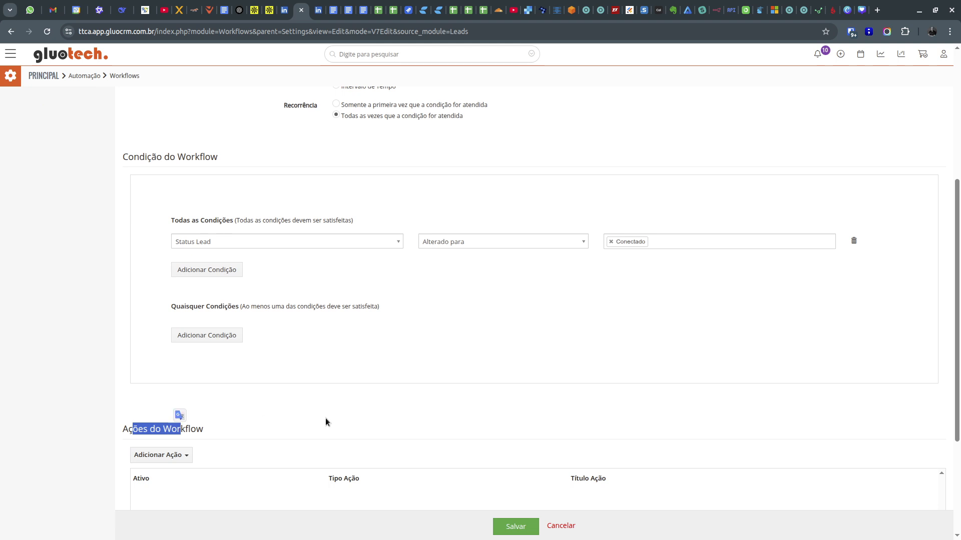
left_click(406, 411)
scroll(405, 414, "up", 3)
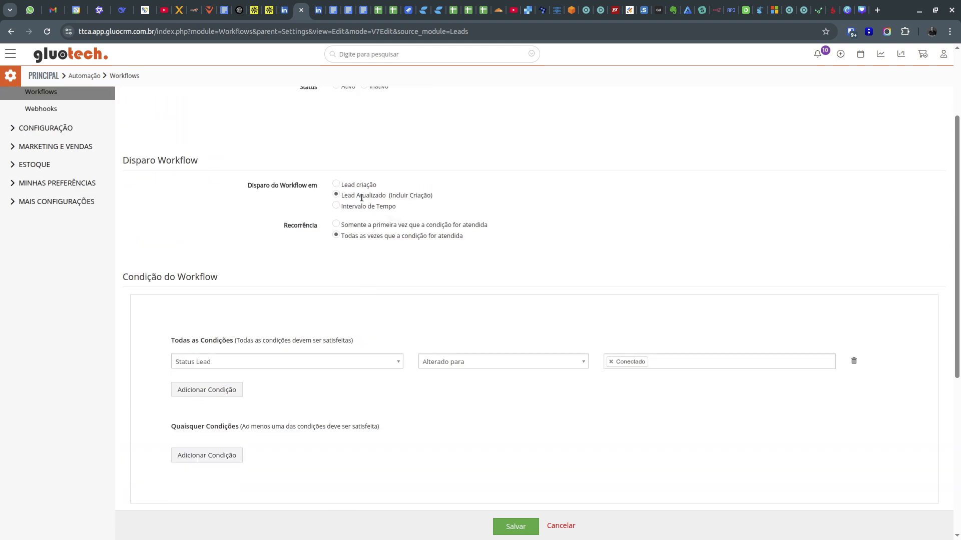
left_click_drag(356, 197, 397, 197)
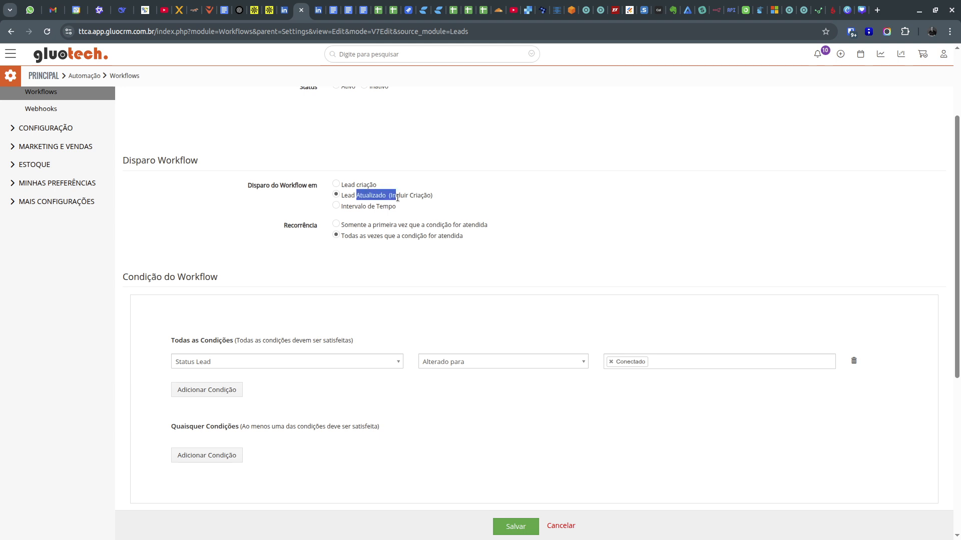
- Set the recurrence to Somente a primeira vez que a condição for atendida and delete the Status Lead condition
left_click(491, 201)
left_click_drag(356, 196, 421, 195)
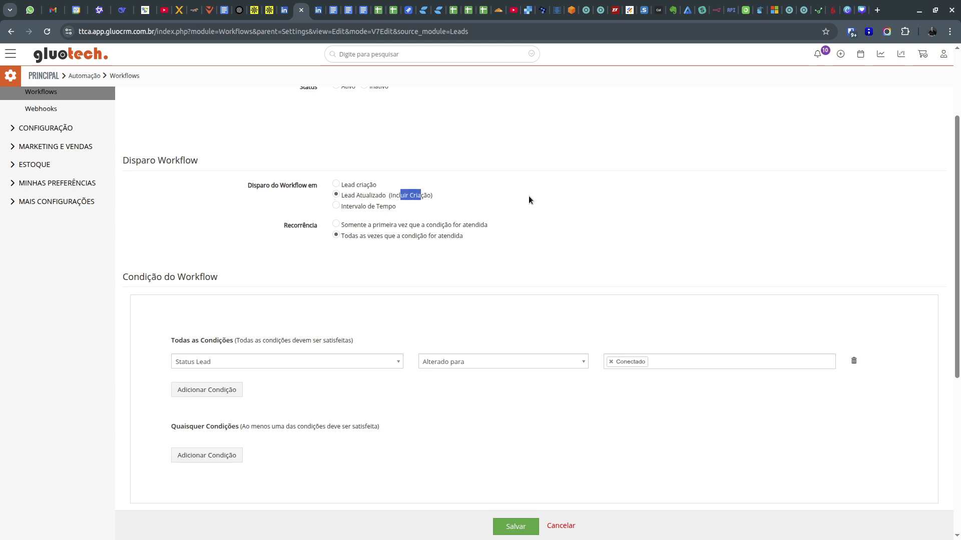
left_click(530, 198)
scroll(530, 220, "down", 2)
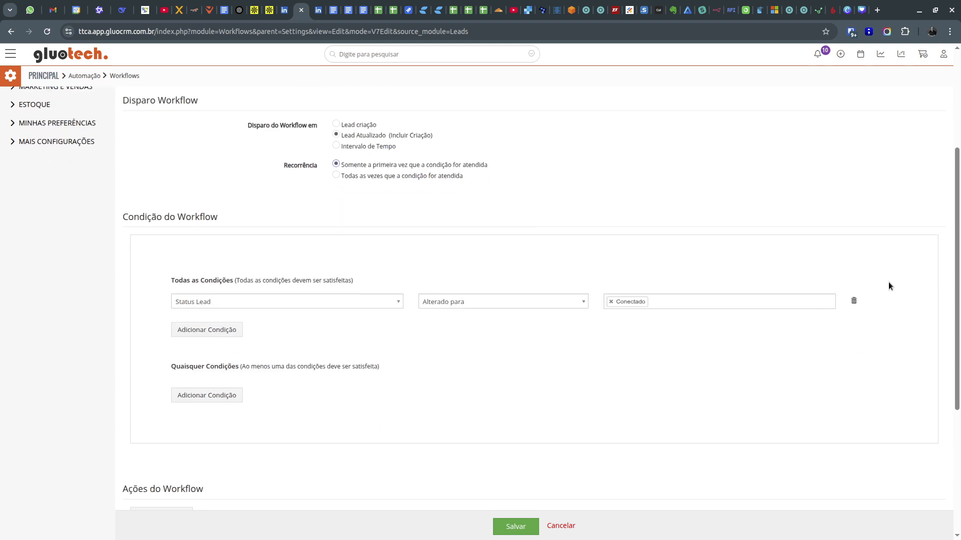
left_click(854, 302)
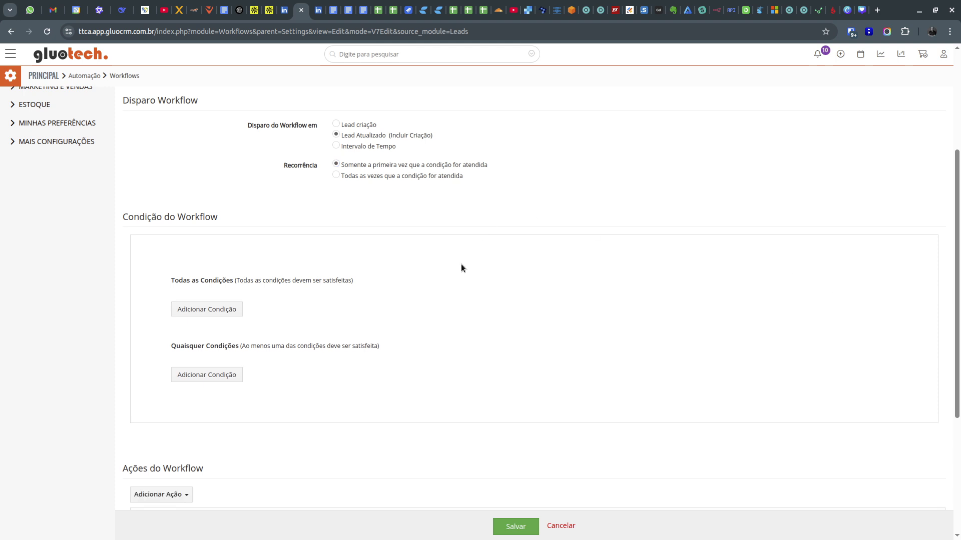
- Examine the Condição do Workflow section, comparing the Todas as Condições and Quaisquer Condições groups
left_click_drag(120, 219, 232, 222)
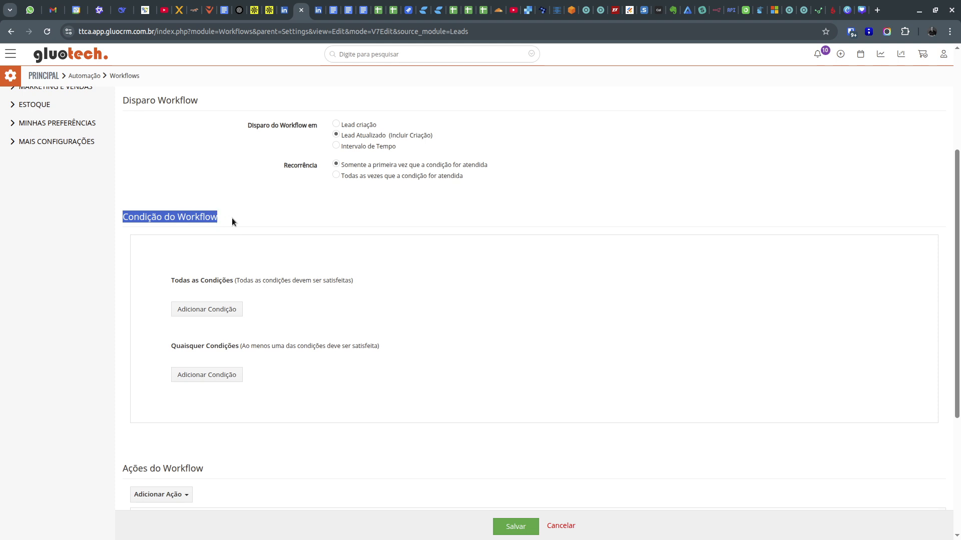
scroll(232, 217, "up", 5)
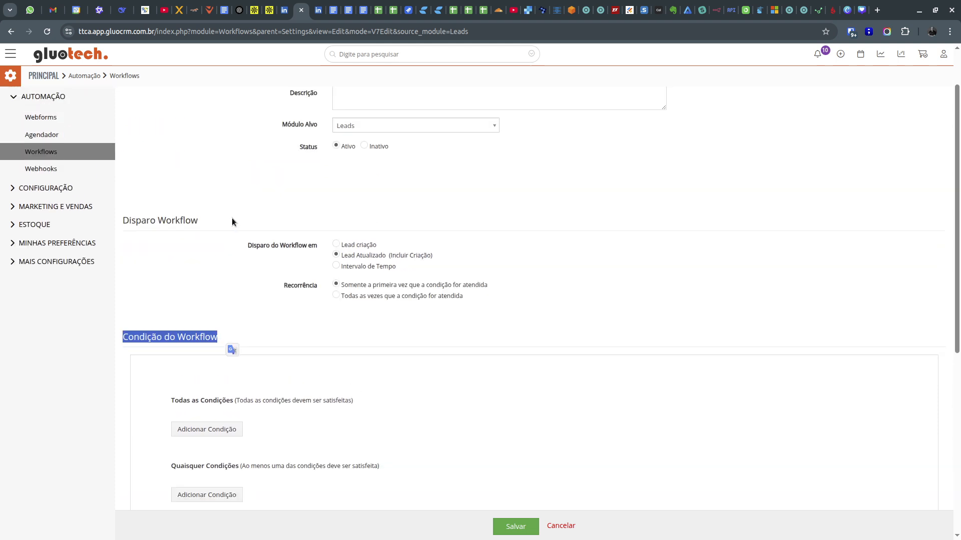
scroll(232, 218, "down", 5)
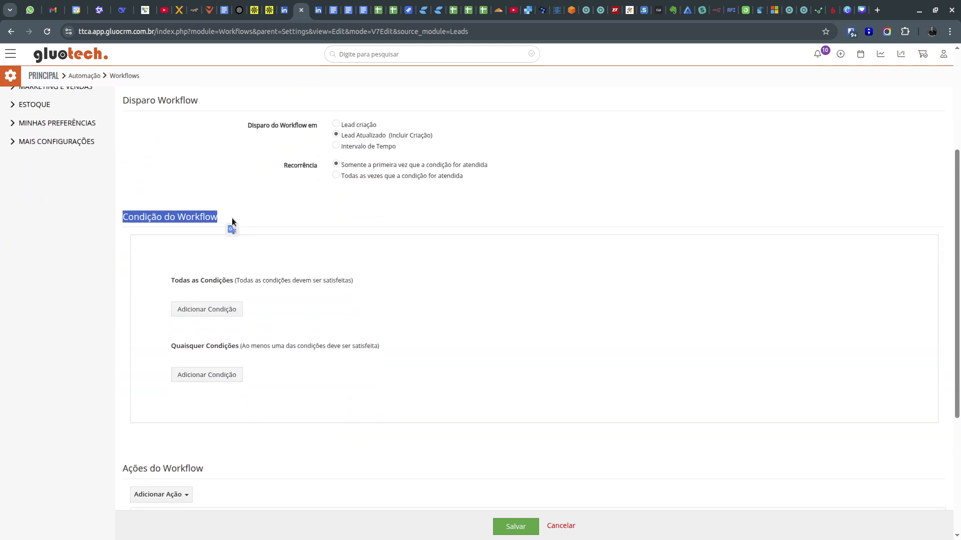
left_click(435, 257)
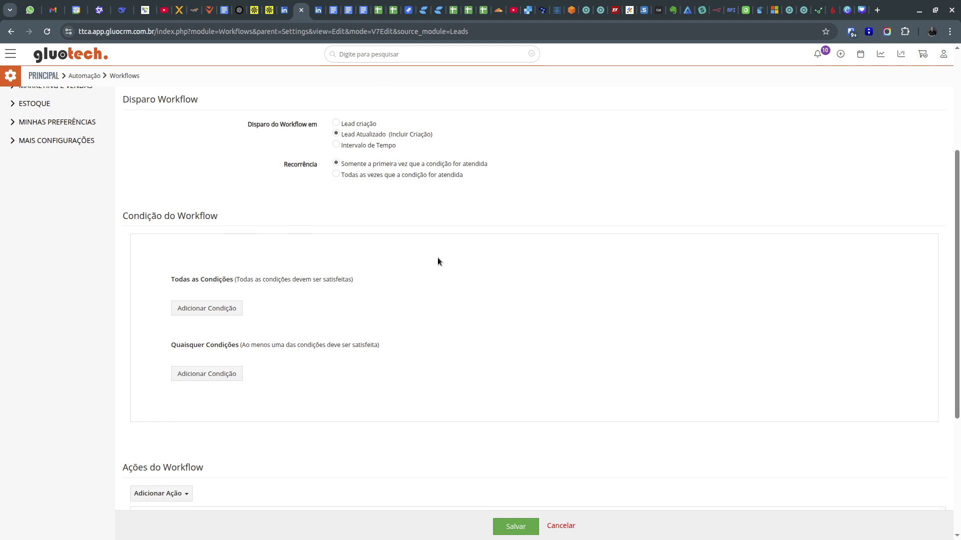
scroll(438, 262, "down", 2)
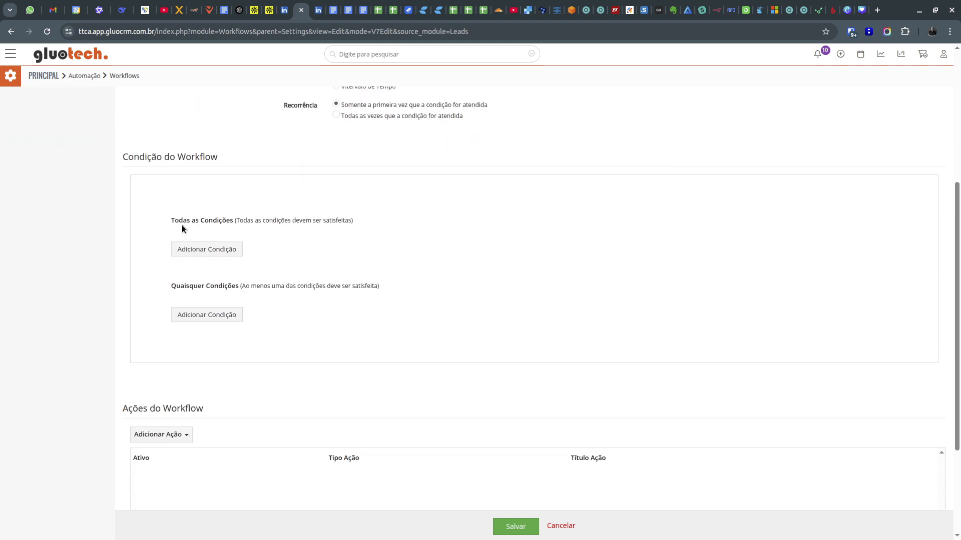
left_click_drag(168, 220, 255, 224)
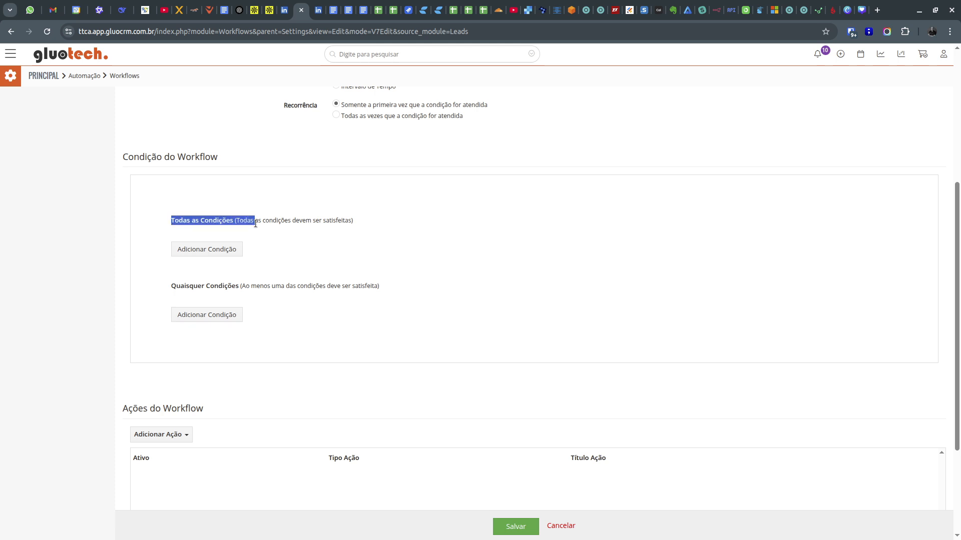
left_click(354, 221)
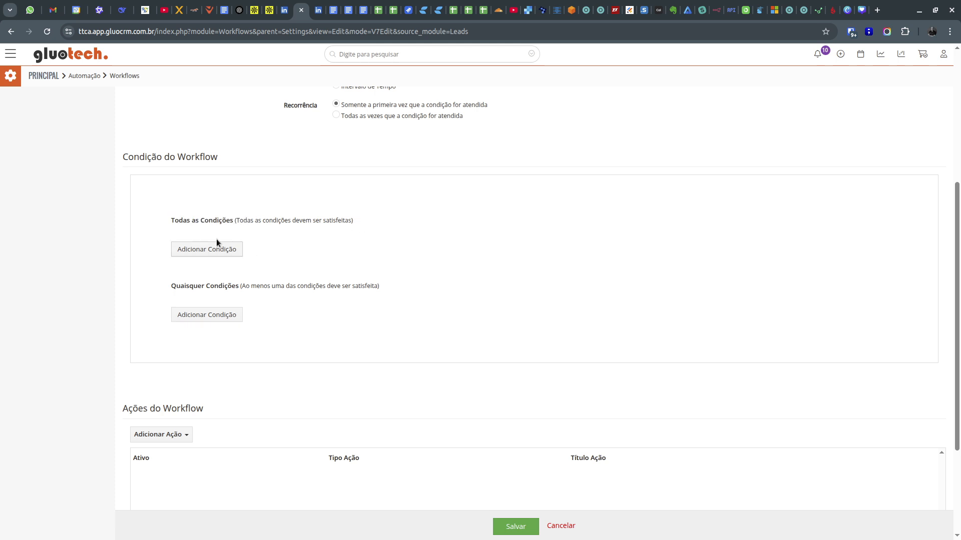
left_click_drag(195, 221, 225, 219)
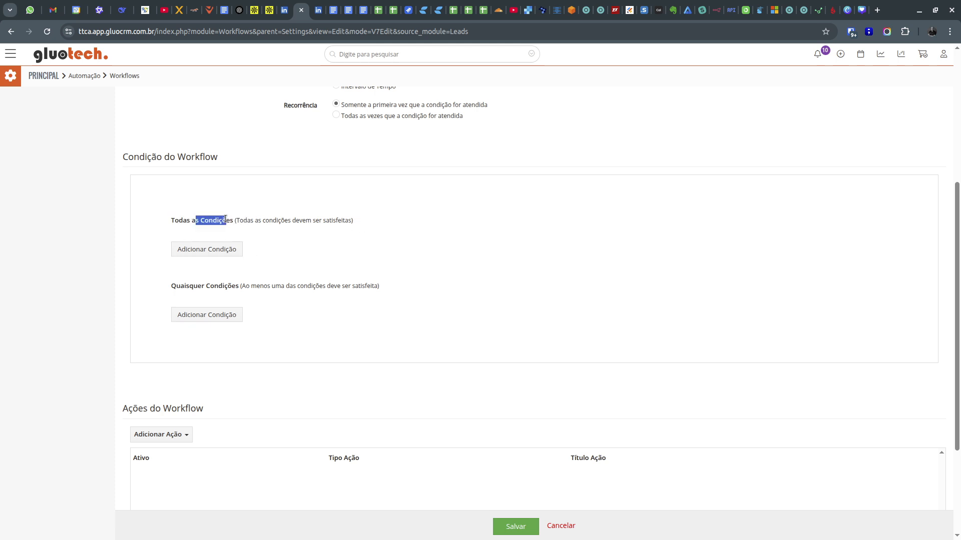
left_click(335, 223)
left_click_drag(198, 286, 365, 287)
left_click(342, 292)
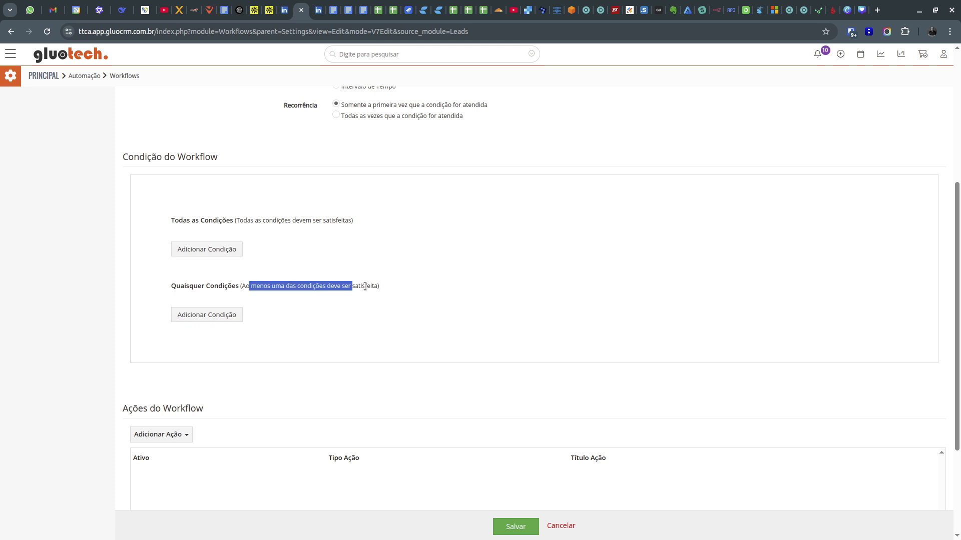
left_click(466, 299)
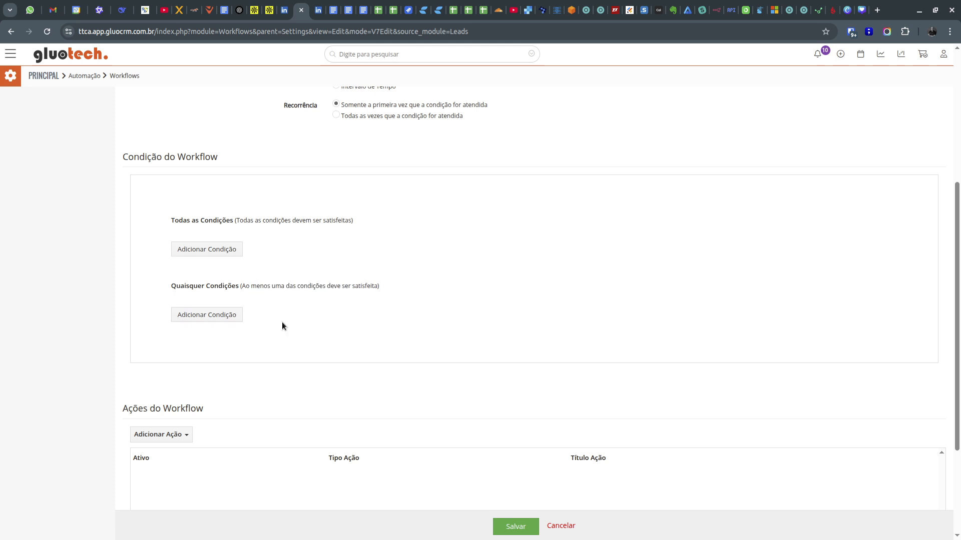
- Add a condition under Todas as Condições requiring Status Lead, Igual a, Conectado
left_click(208, 250)
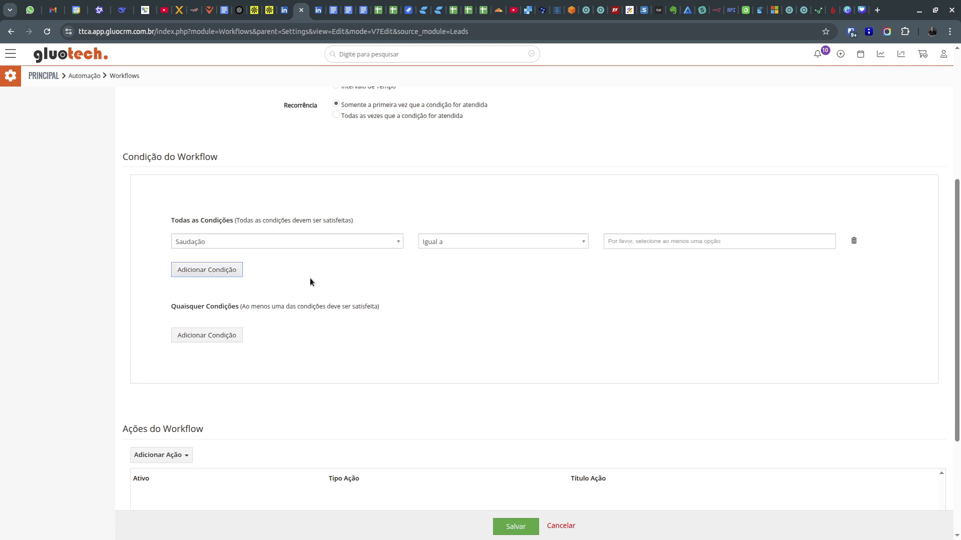
left_click(325, 242)
scroll(280, 294, "down", 1)
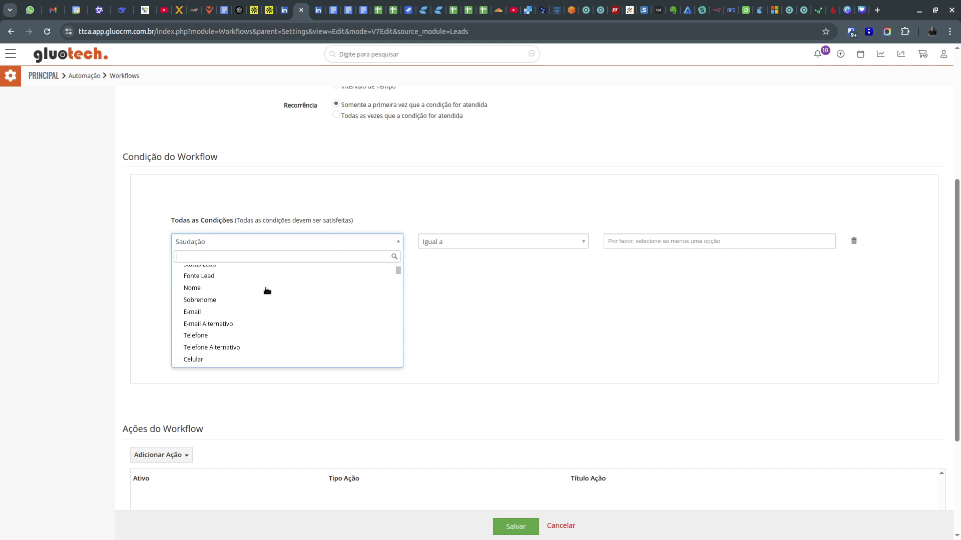
scroll(256, 288, "up", 1)
left_click(220, 325)
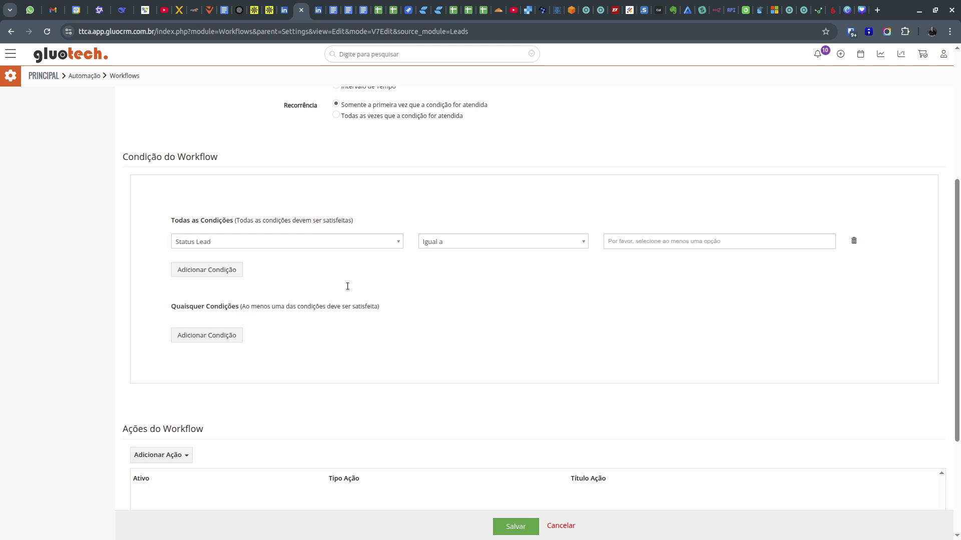
left_click(626, 241)
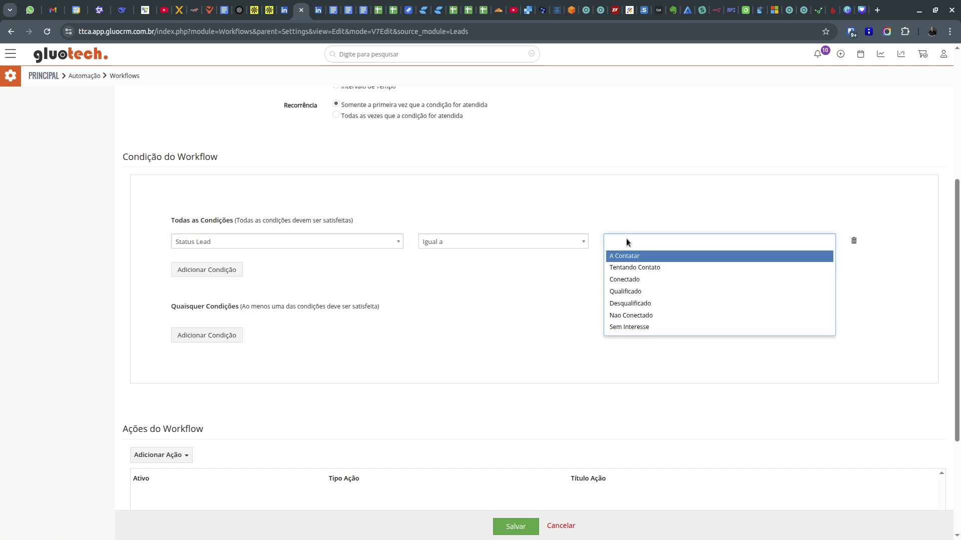
left_click(635, 282)
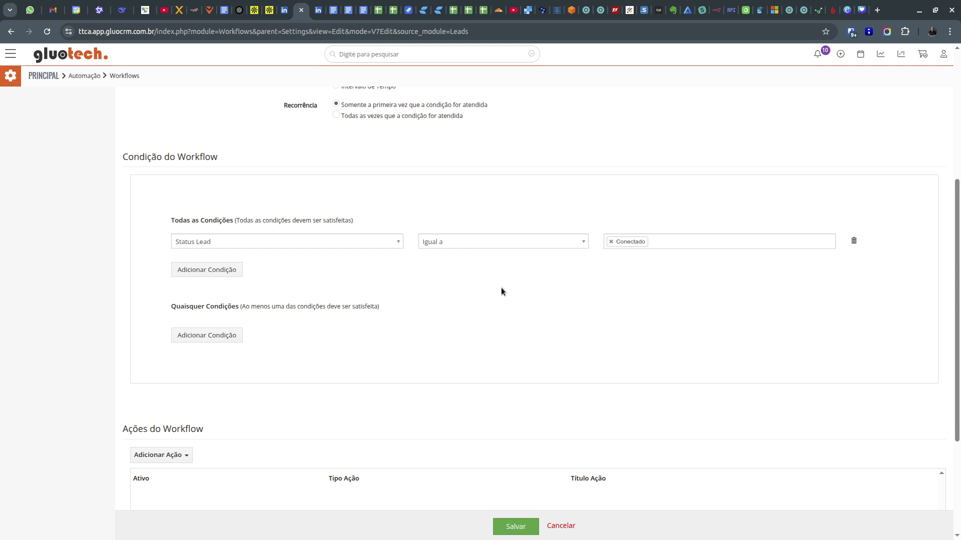
- Add a second condition under Todas as Condições requiring Fonte Lead, Igual a, LinkedIN
left_click(213, 273)
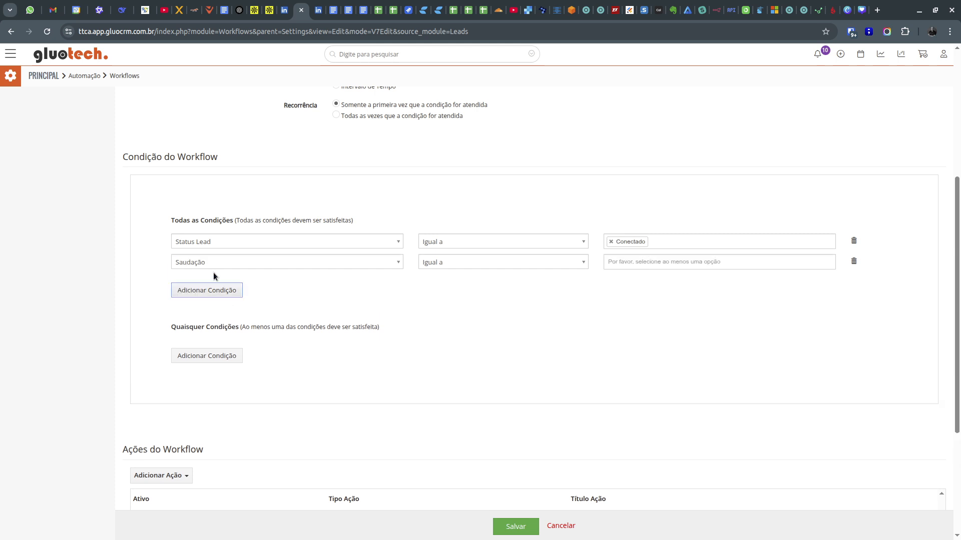
left_click(241, 265)
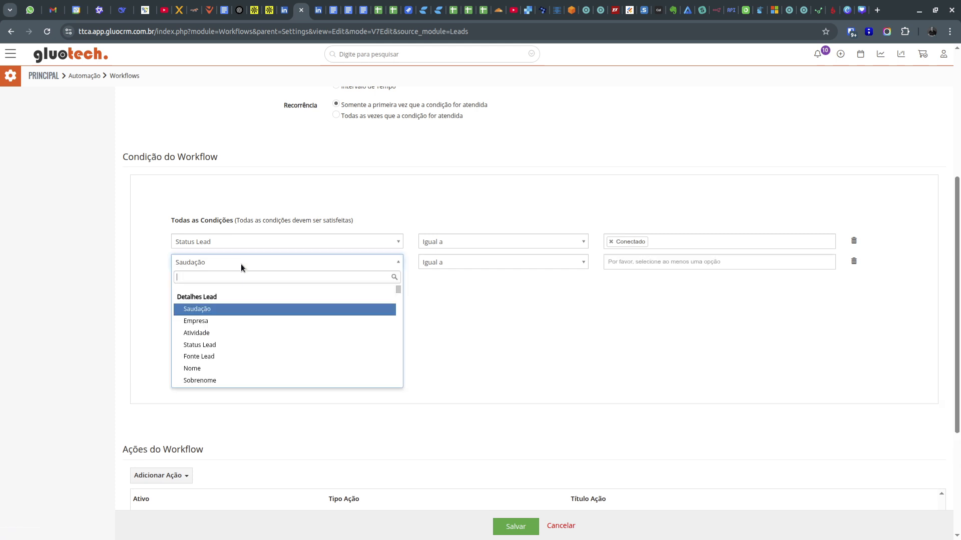
type("fonte")
left_click(224, 302)
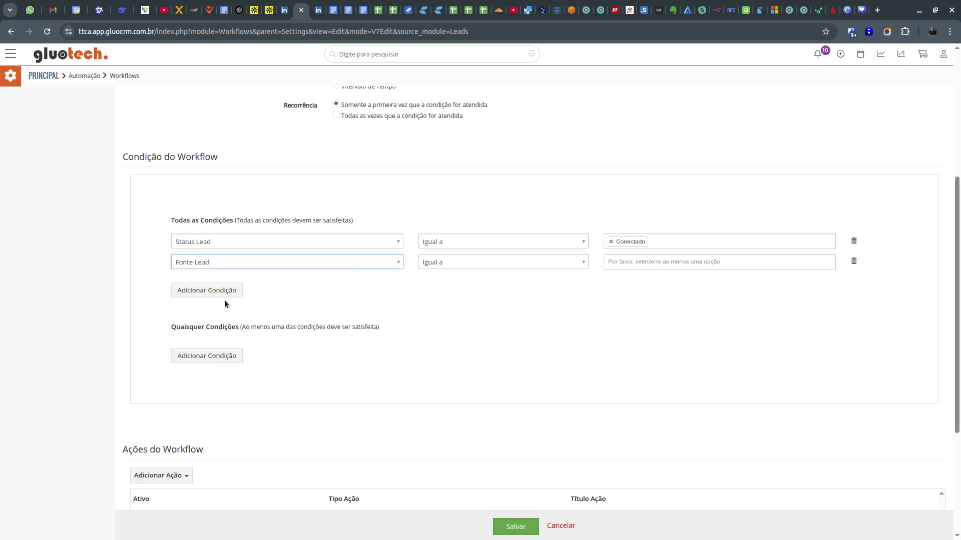
left_click(616, 262)
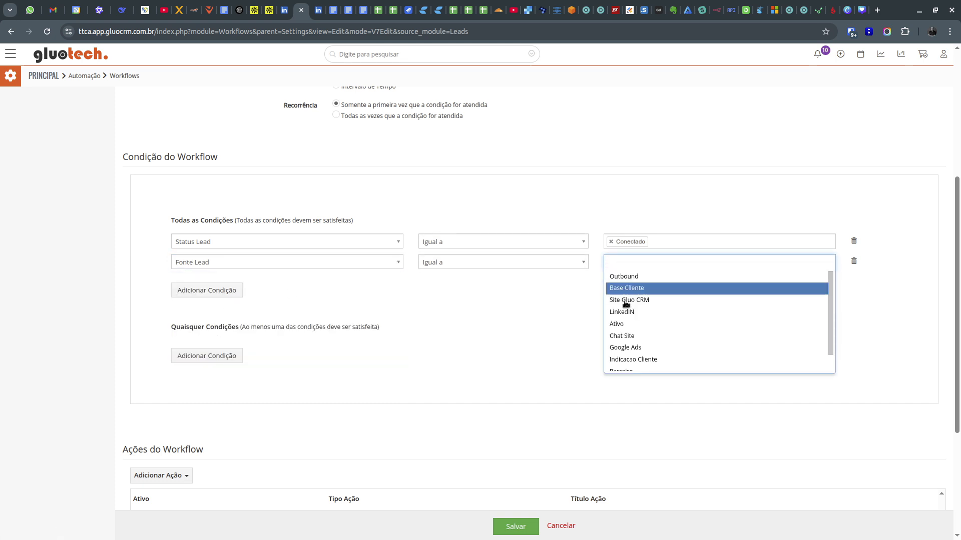
scroll(637, 324, "down", 1)
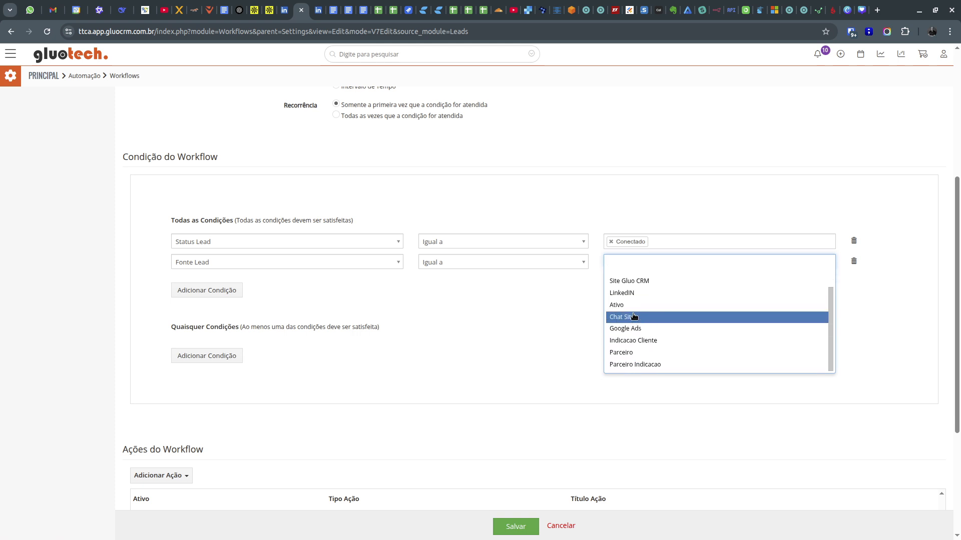
left_click(633, 293)
left_click(589, 349)
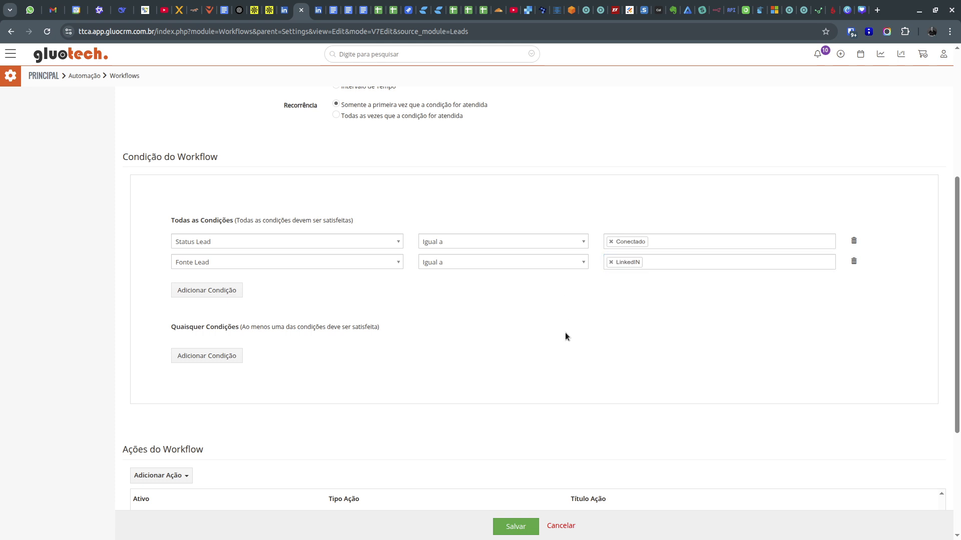
- Review the trigger and actions sections, and delete the Status Lead and Fonte Lead conditions from Todas as Condições
scroll(564, 335, "up", 2)
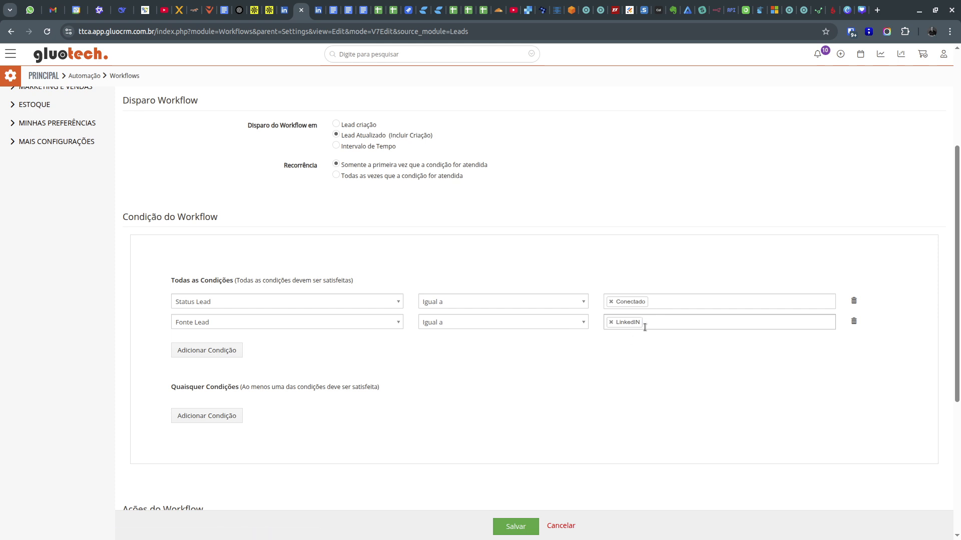
scroll(485, 365, "down", 3)
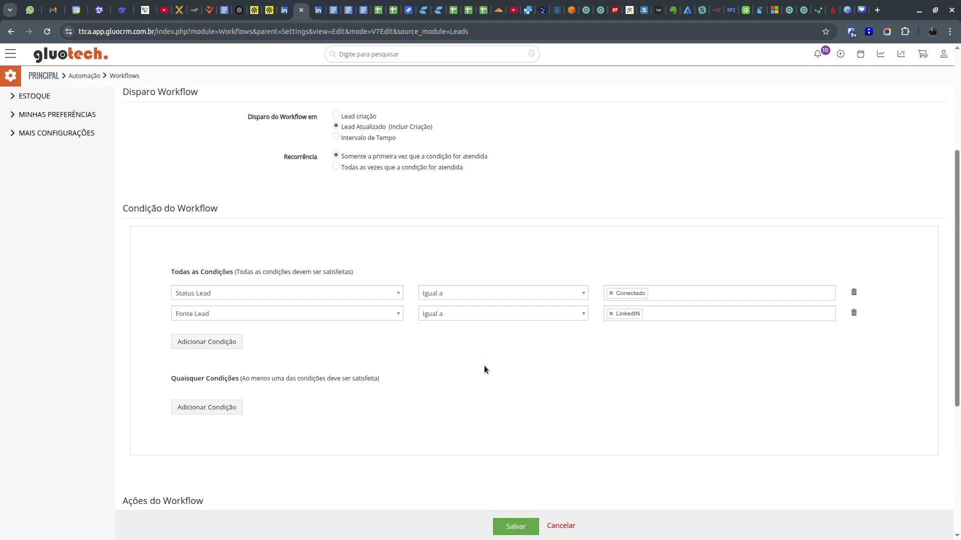
left_click_drag(111, 399, 155, 390)
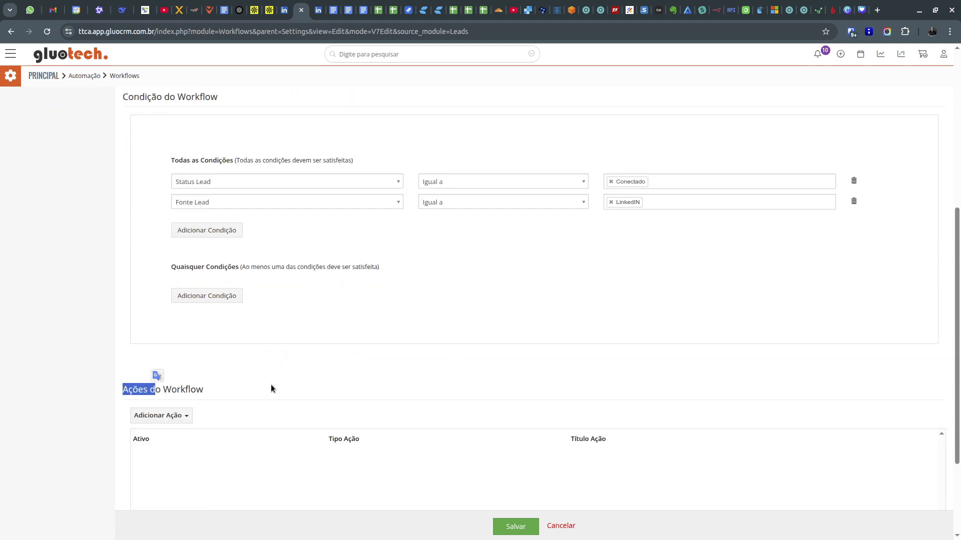
left_click(331, 388)
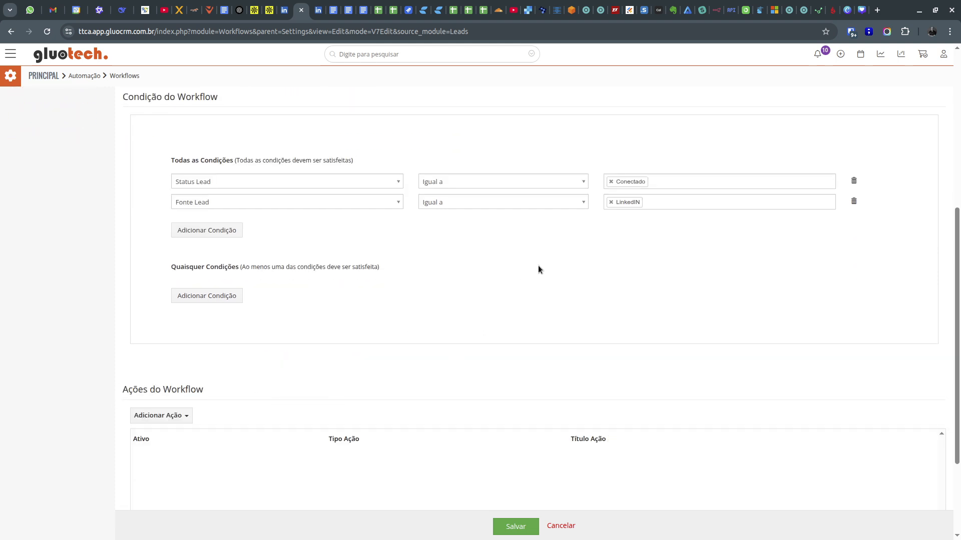
scroll(538, 269, "up", 2)
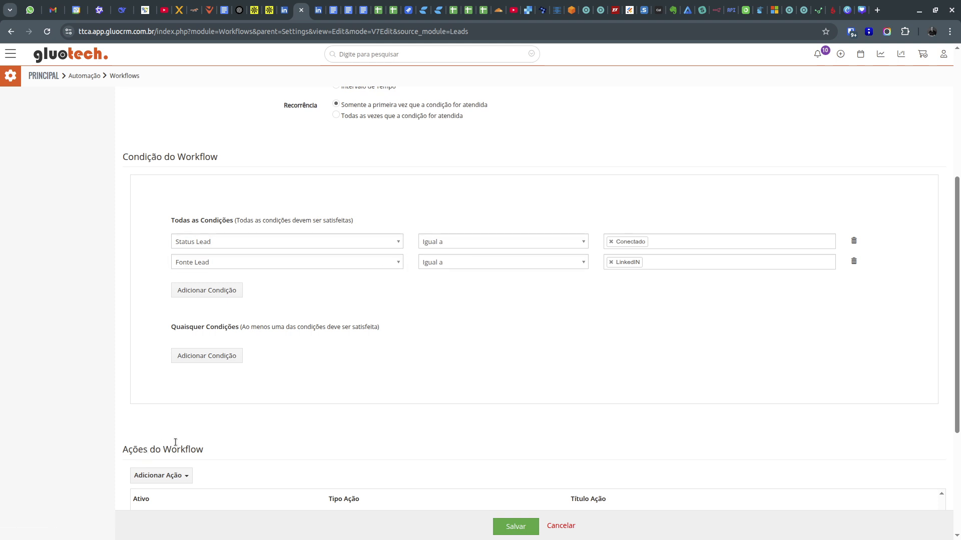
left_click(853, 241)
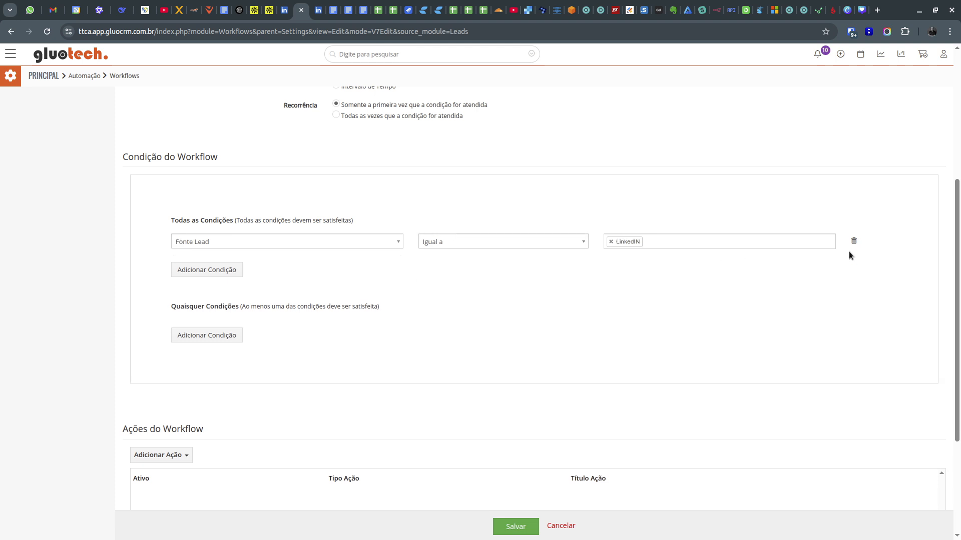
left_click(854, 241)
- Add a condition under Quaisquer Condições requiring Status Lead, Igual a, Conectado
left_click(218, 313)
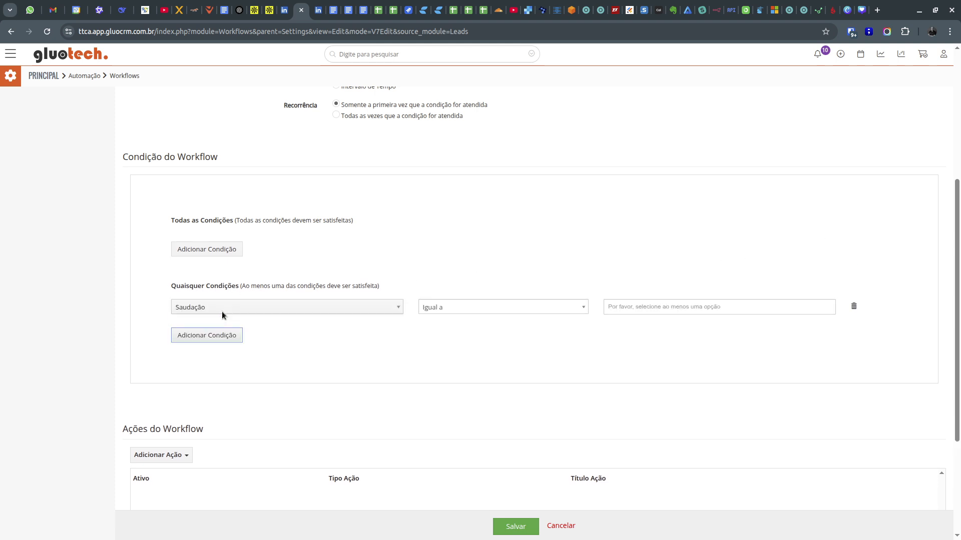
left_click(252, 307)
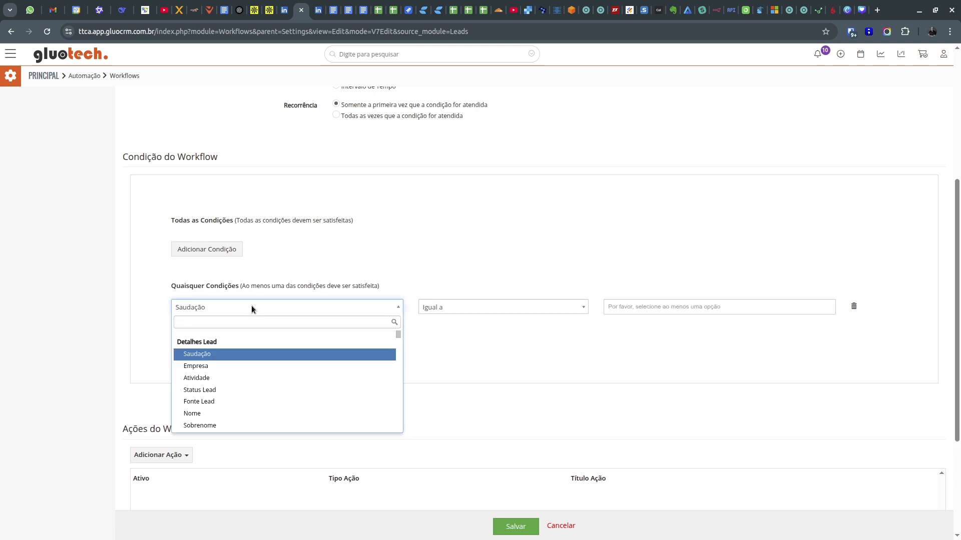
type("sta")
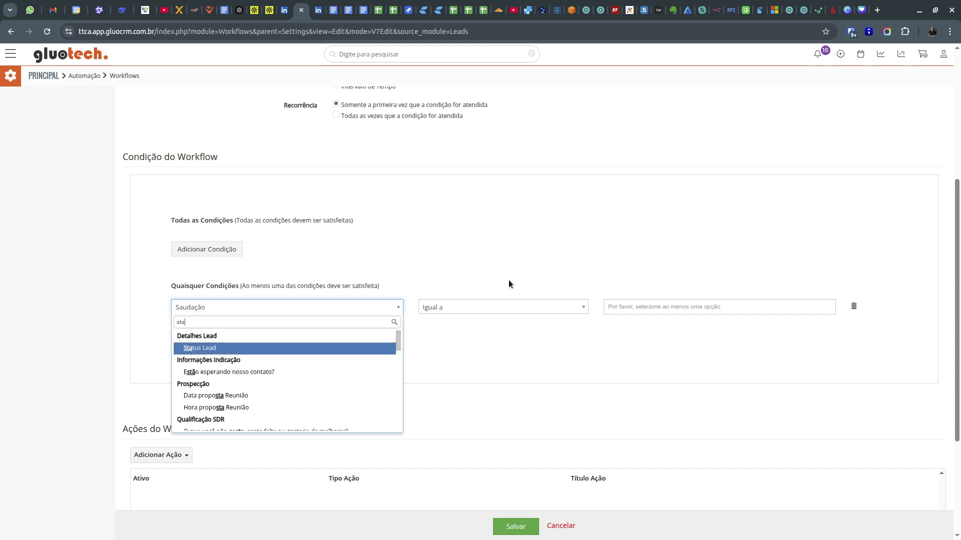
key("Return")
left_click(641, 303)
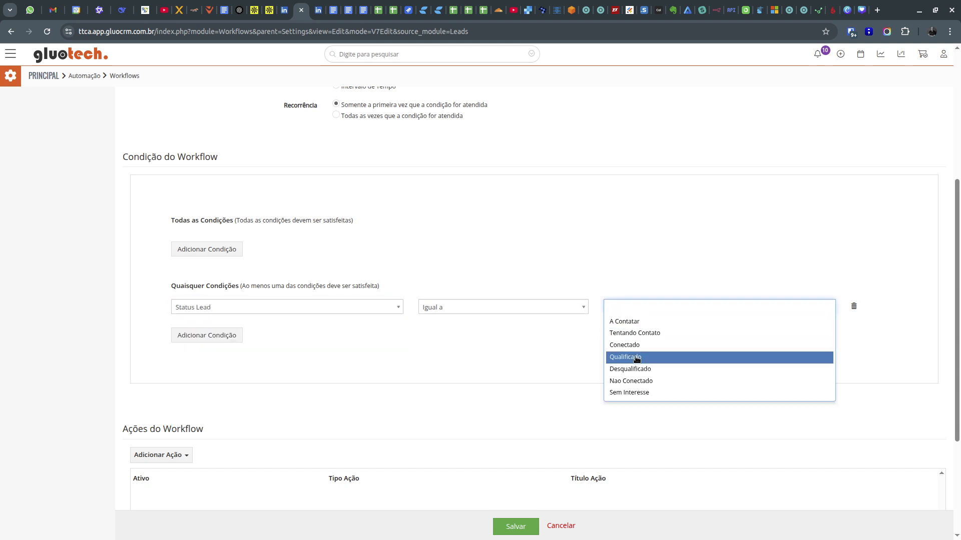
left_click(626, 345)
- Add a second condition under Quaisquer Condições requiring Fonte Lead, Igual a, LinkedIN
left_click(227, 335)
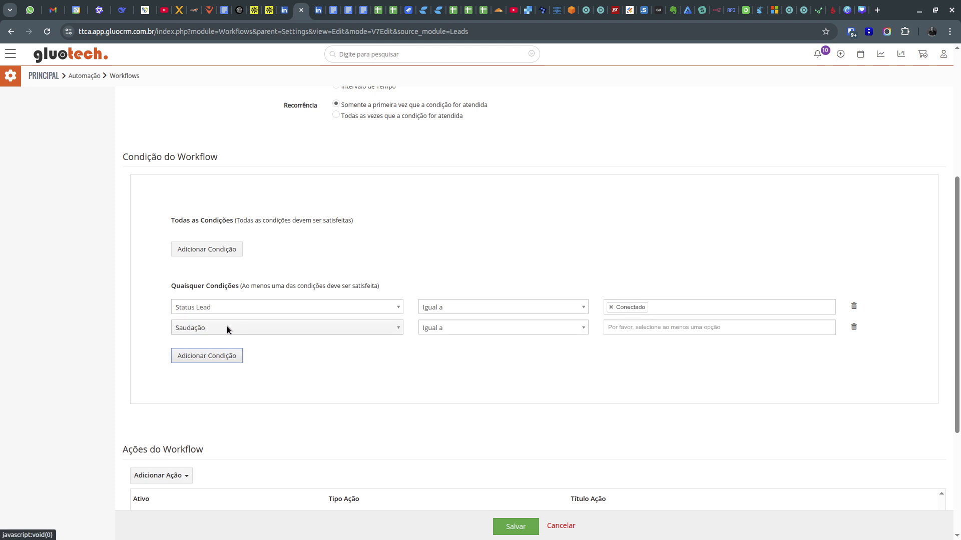
left_click(227, 328)
type("font")
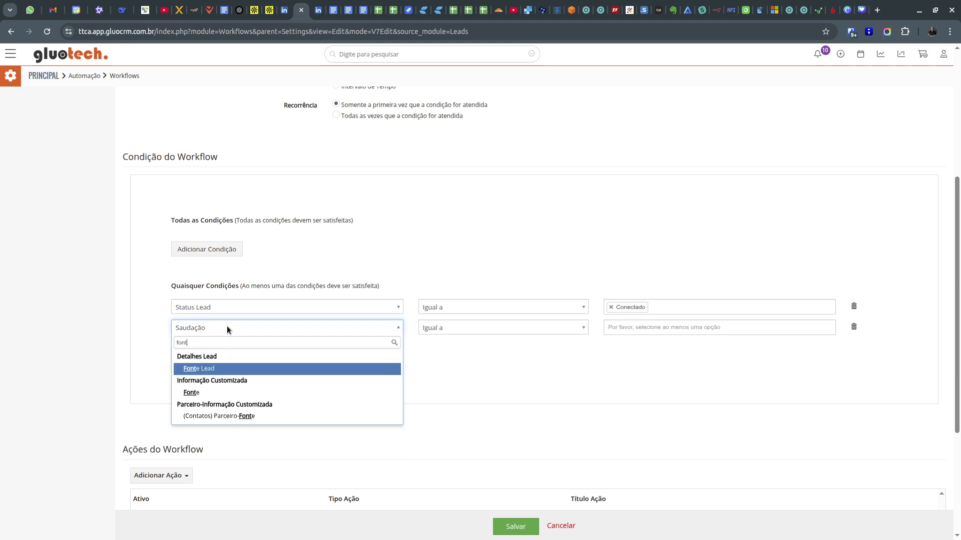
left_click(233, 368)
left_click(621, 330)
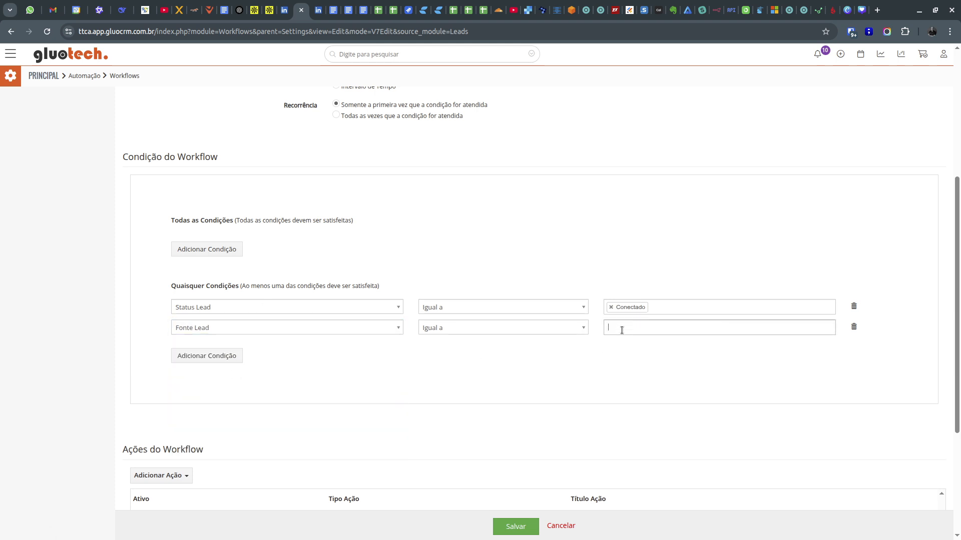
left_click(635, 379)
- Compare the Quaisquer Condições and Todas as Condições groups and examine how they relate to the Ações do Workflow section
left_click_drag(178, 286, 229, 287)
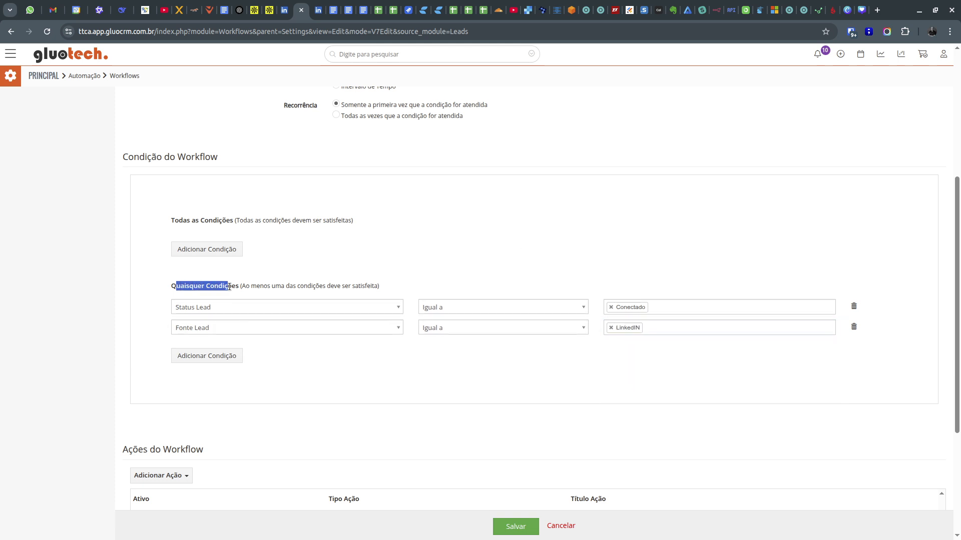
left_click(445, 259)
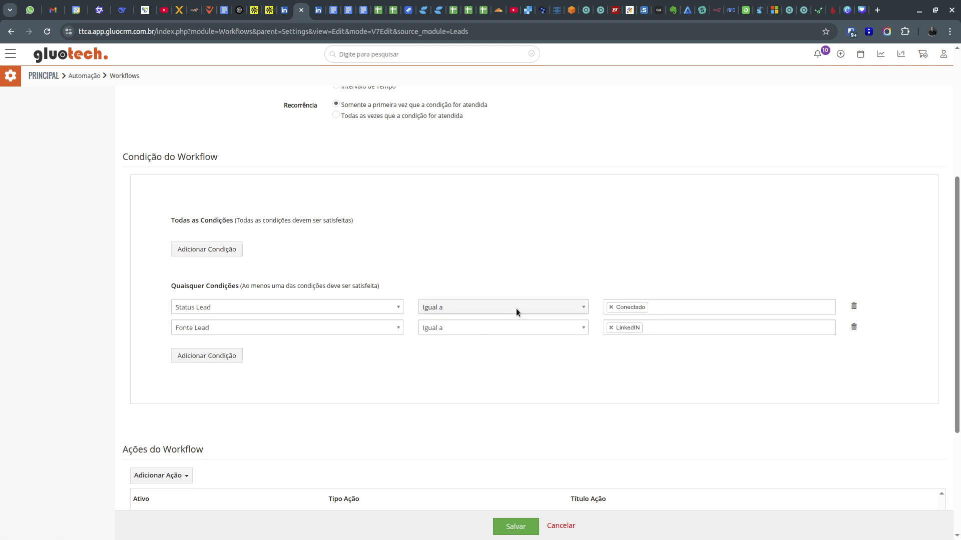
scroll(515, 308, "down", 3)
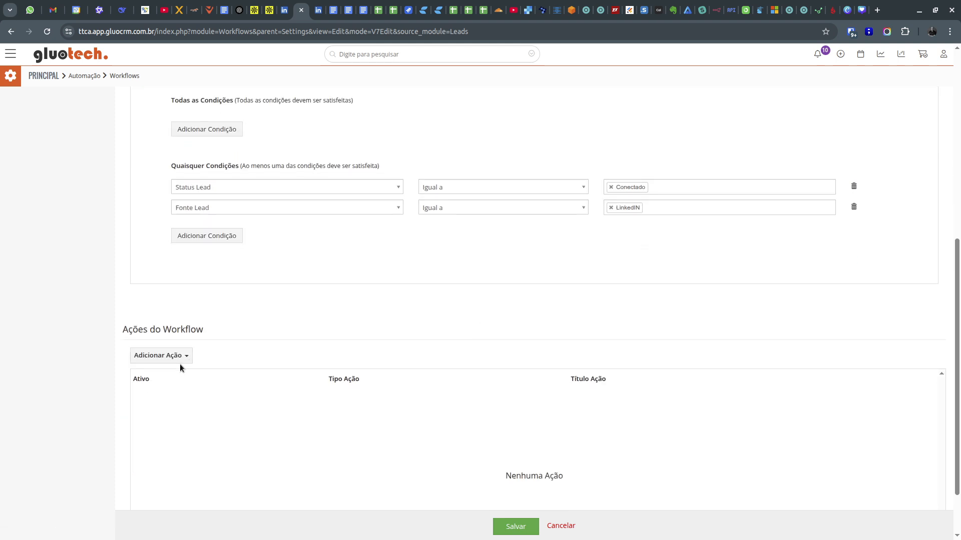
scroll(514, 329, "up", 2)
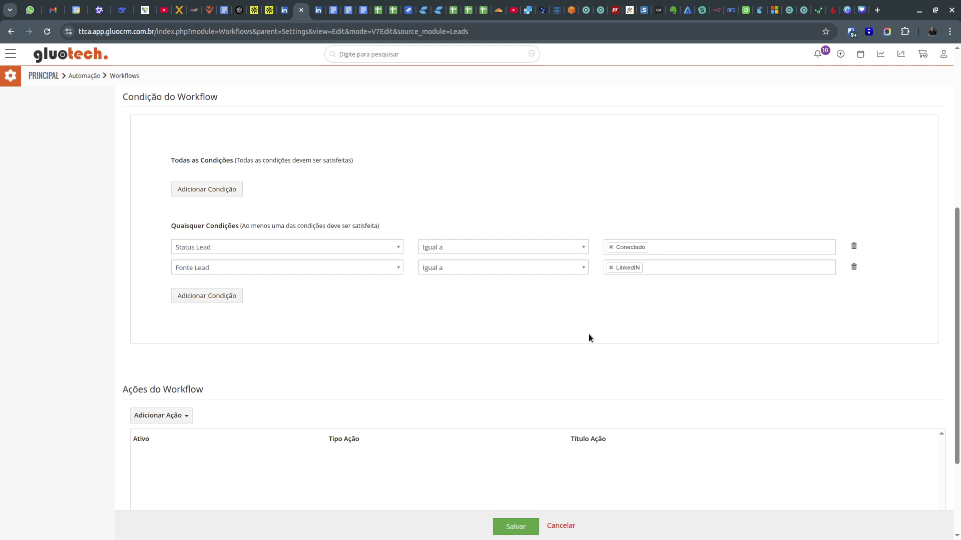
left_click_drag(159, 392, 191, 390)
left_click(543, 366)
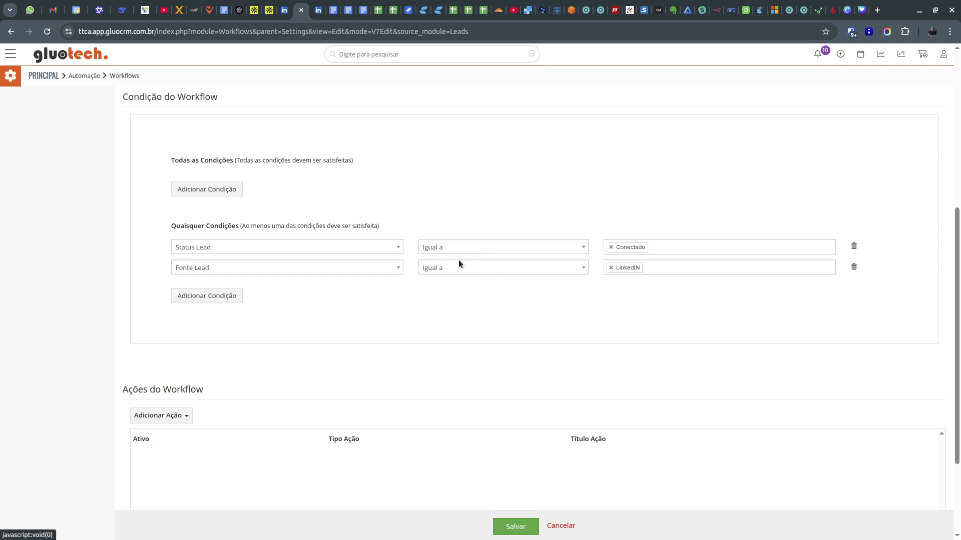
double_click(193, 159)
left_click(331, 168)
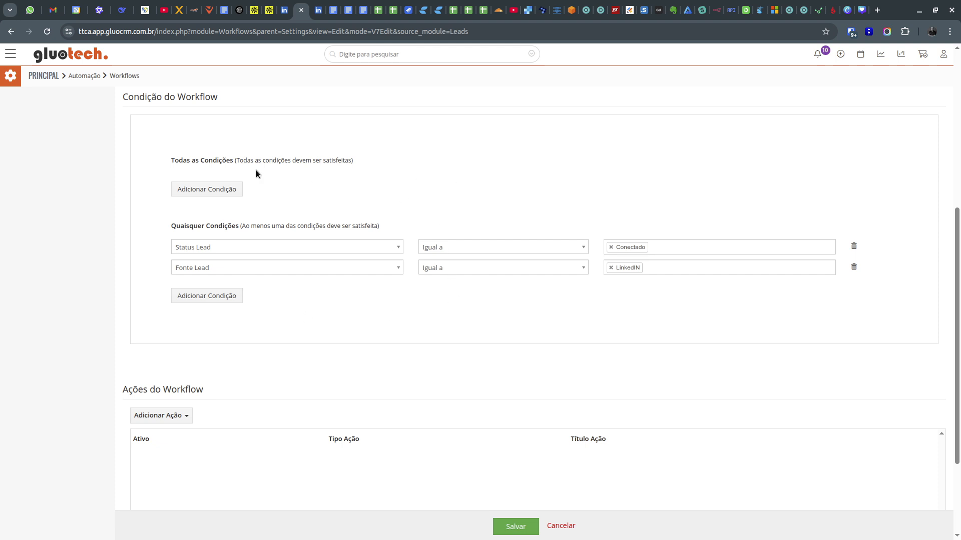
left_click_drag(219, 160, 343, 161)
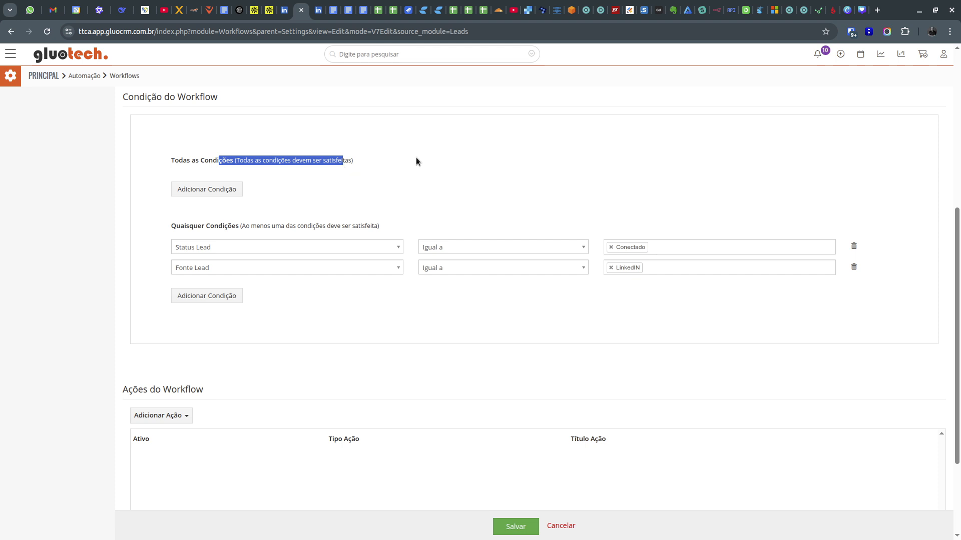
left_click(435, 158)
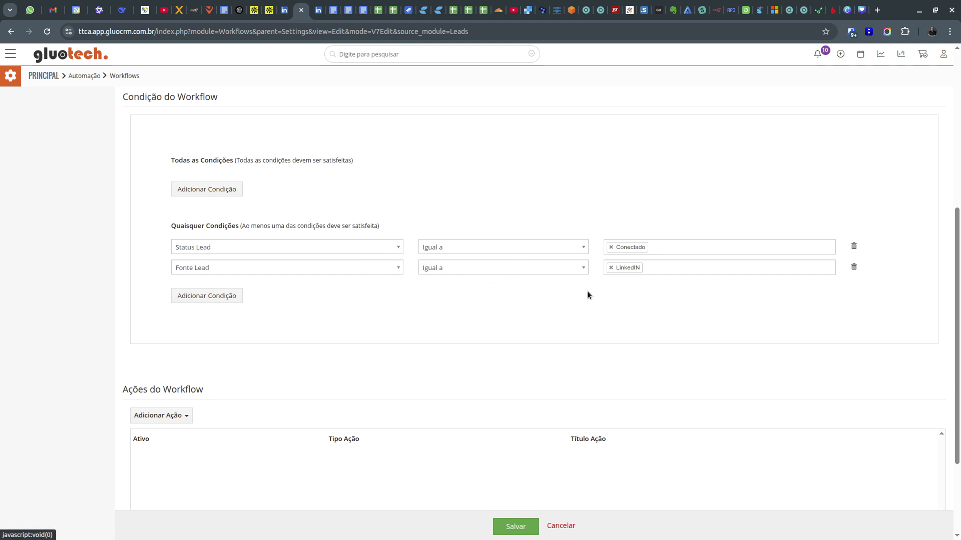
- Delete the Fonte Lead and Status Lead conditions from Quaisquer Condições
left_click(854, 268)
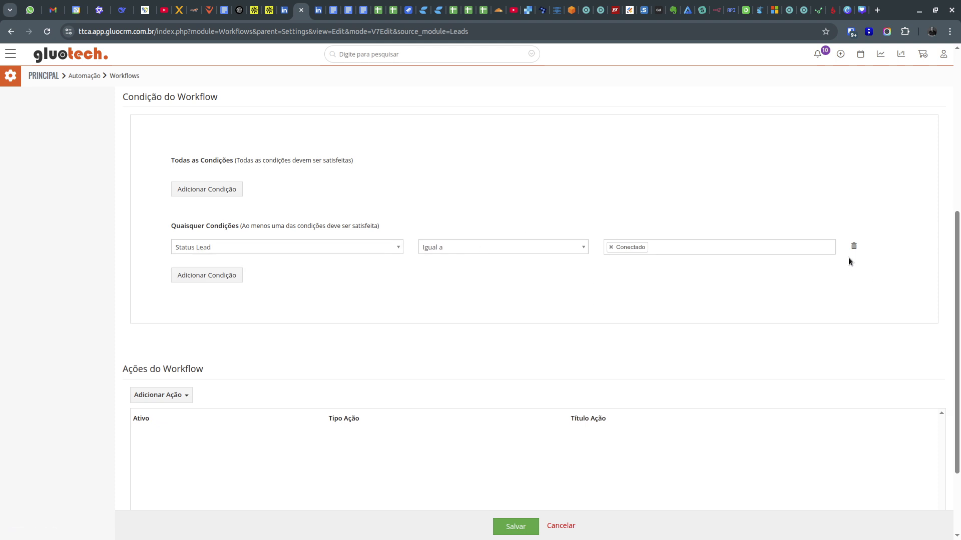
left_click(853, 246)
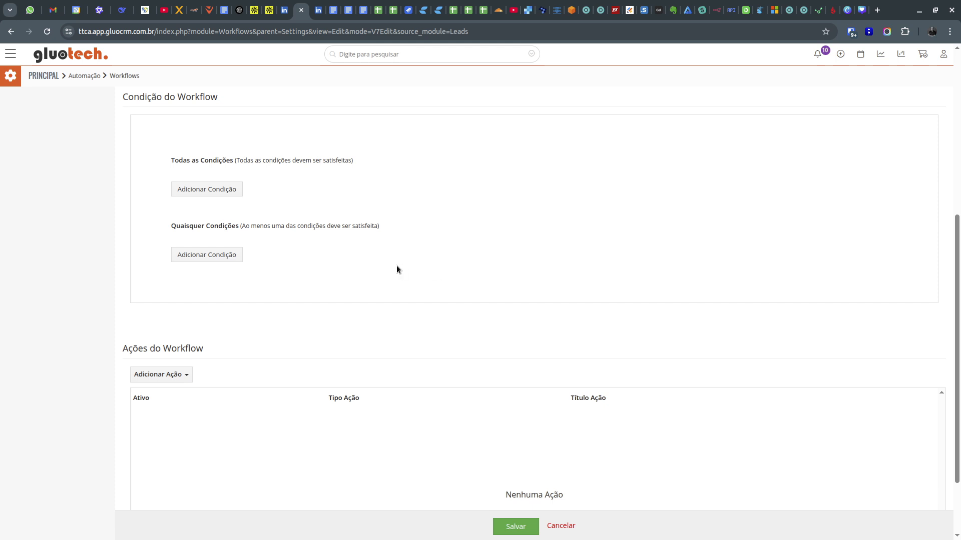
- Review the workflow's trigger and recurrence settings together with the rule described for Todas as Condições
left_click_drag(172, 352, 225, 349)
scroll(518, 281, "up", 3)
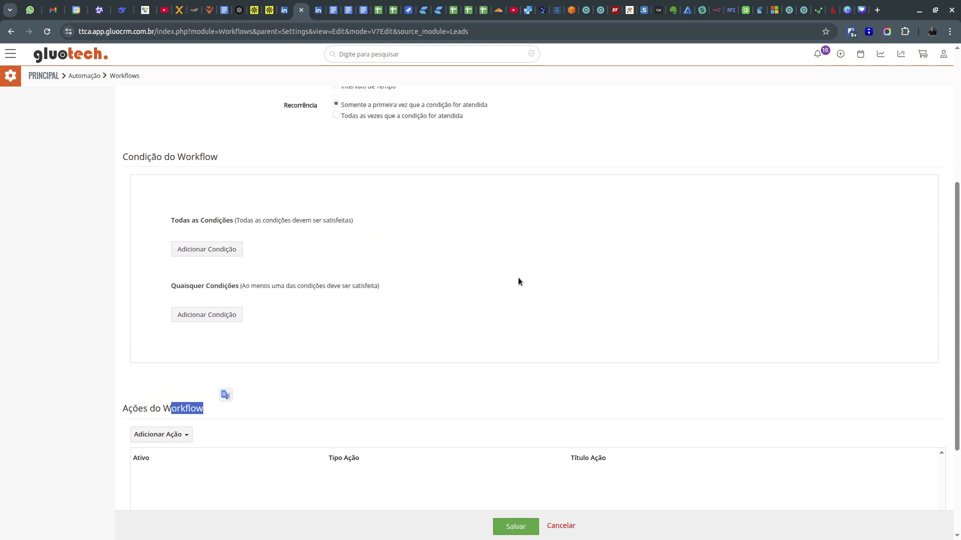
left_click(527, 214)
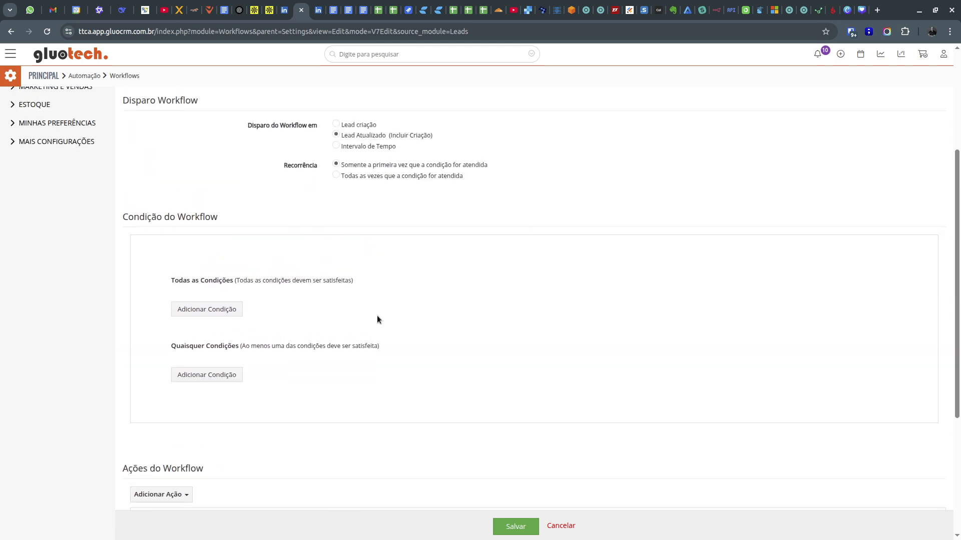
scroll(586, 262, "down", 1)
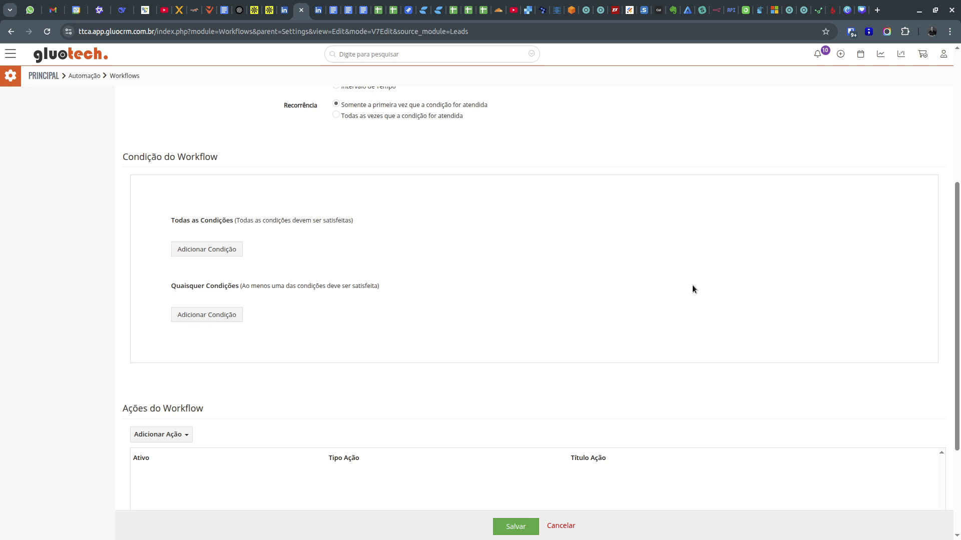
left_click_drag(207, 221, 260, 220)
left_click(425, 220)
left_click_drag(195, 221, 238, 220)
left_click(442, 221)
scroll(585, 255, "down", 2)
left_click_drag(199, 160, 306, 164)
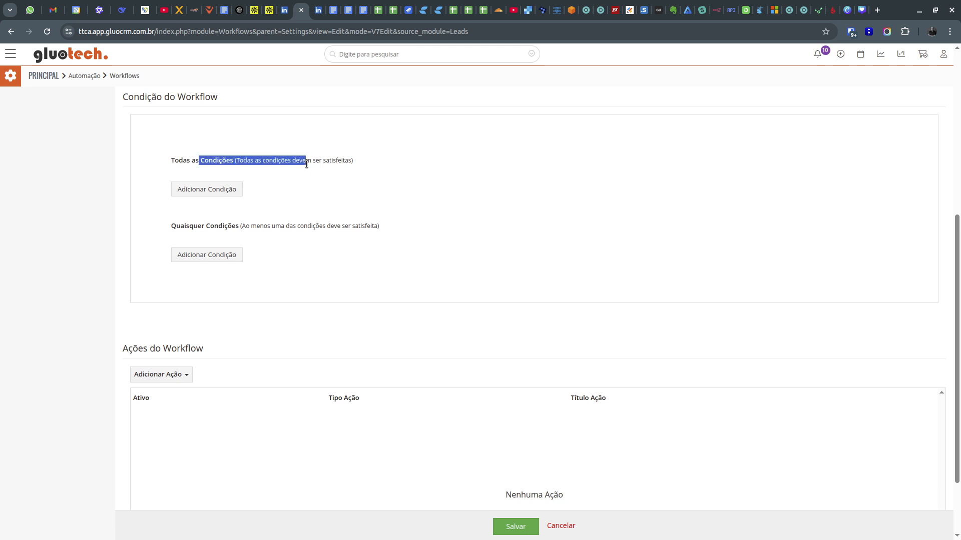
left_click(502, 176)
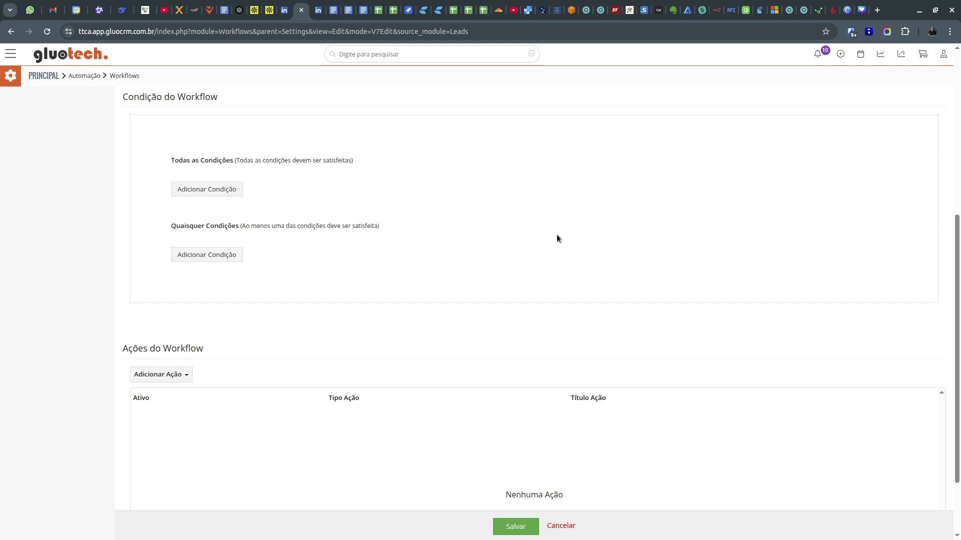
- Examine the action types available for Ações do Workflow without adding one
scroll(544, 272, "down", 2)
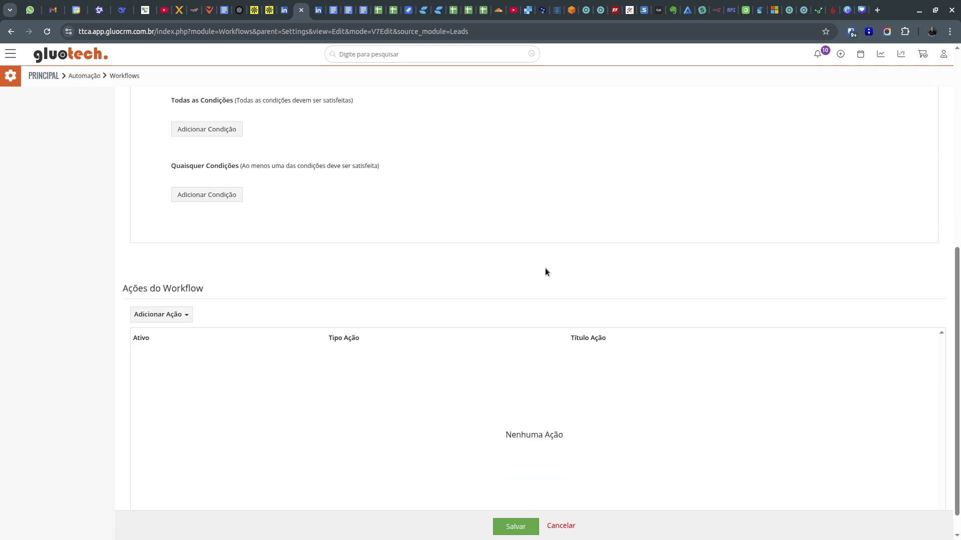
scroll(449, 265, "down", 1)
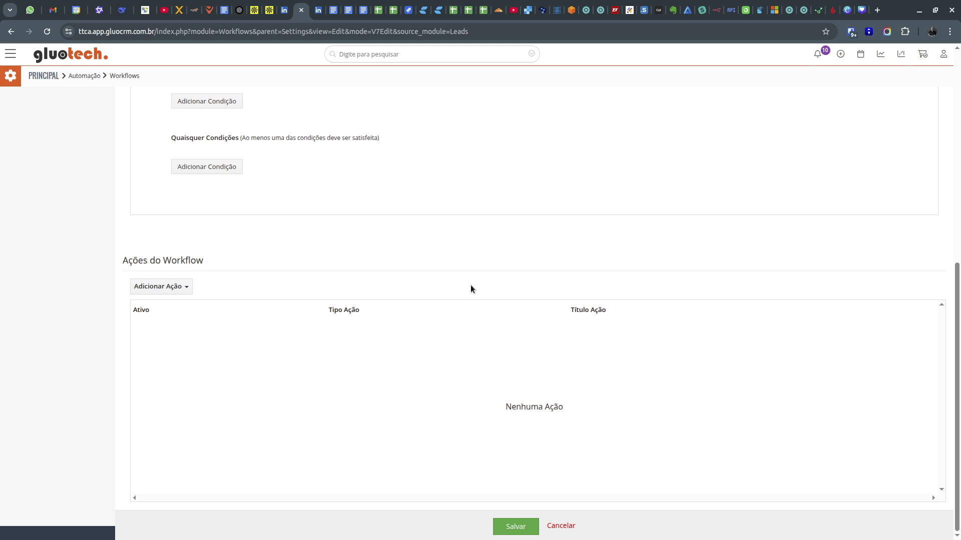
left_click(186, 286)
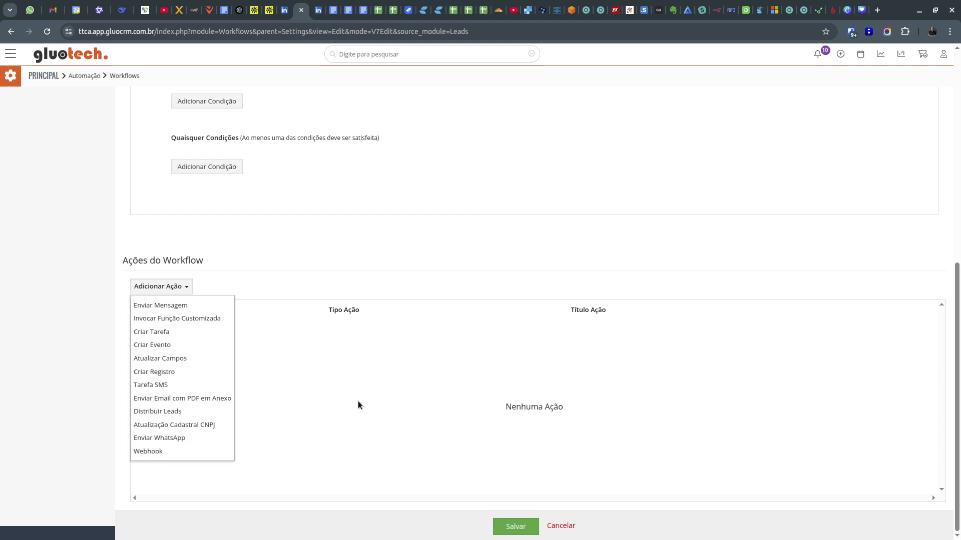
left_click(440, 335)
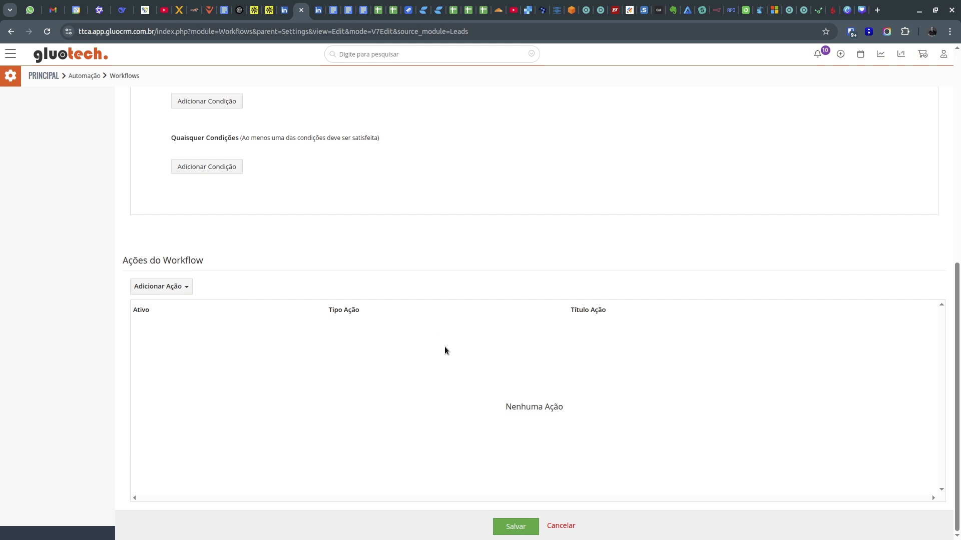
- Review the whole workflow form, from Informação Básica through the trigger and conditions to the actions section
scroll(445, 351, "up", 8)
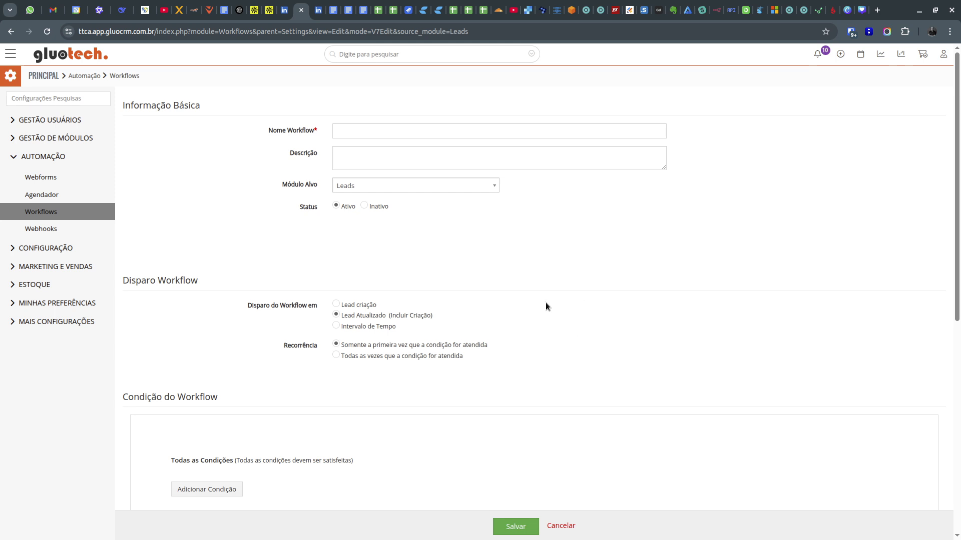
scroll(556, 314, "down", 6)
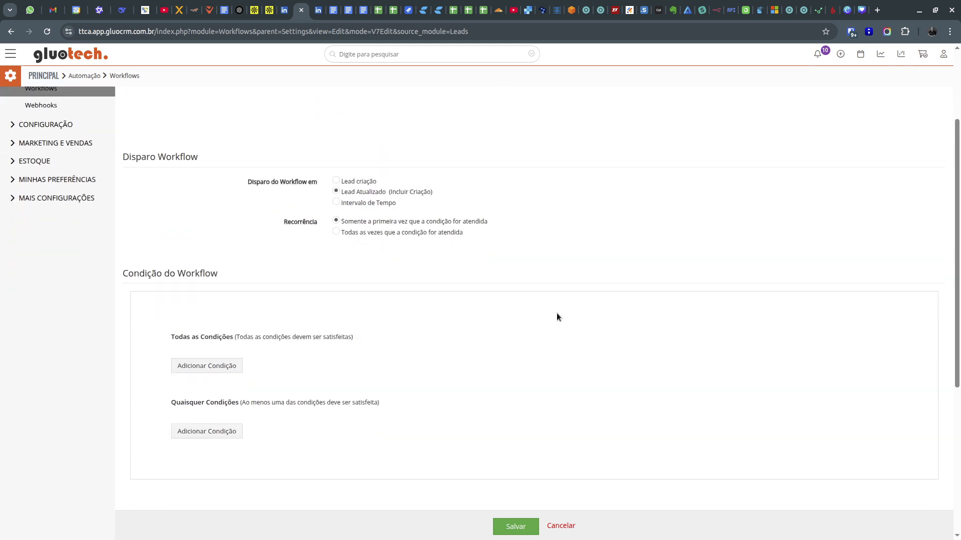
scroll(556, 316, "down", 2)
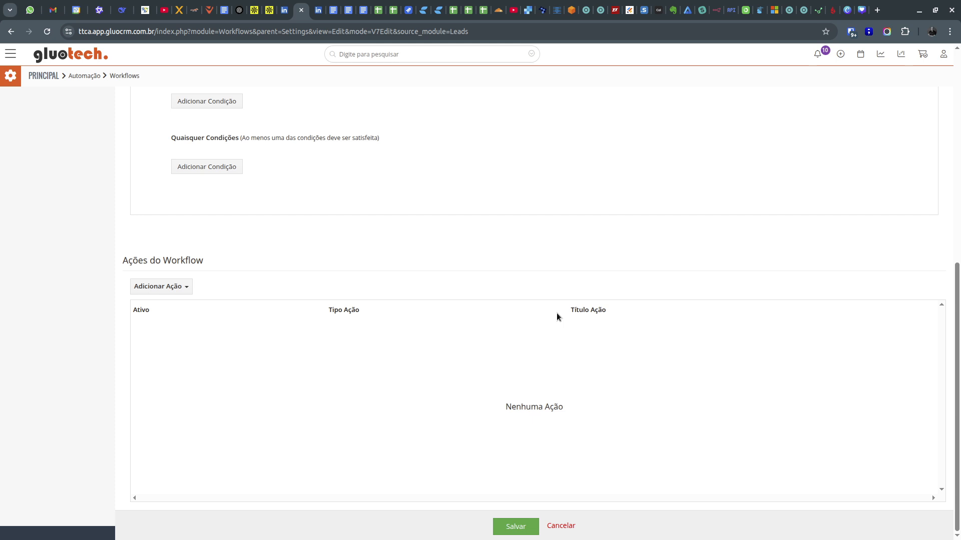
scroll(507, 315, "up", 6)
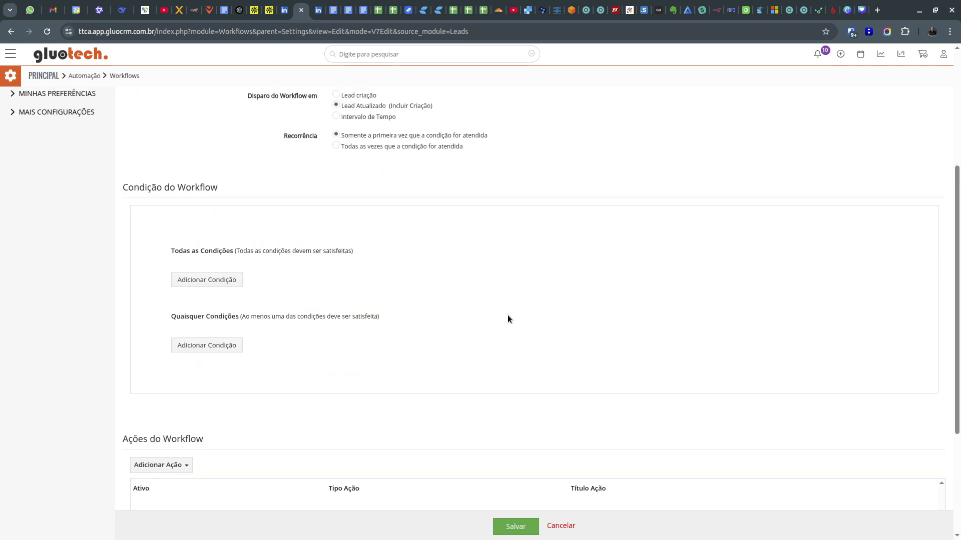
scroll(508, 318, "up", 2)
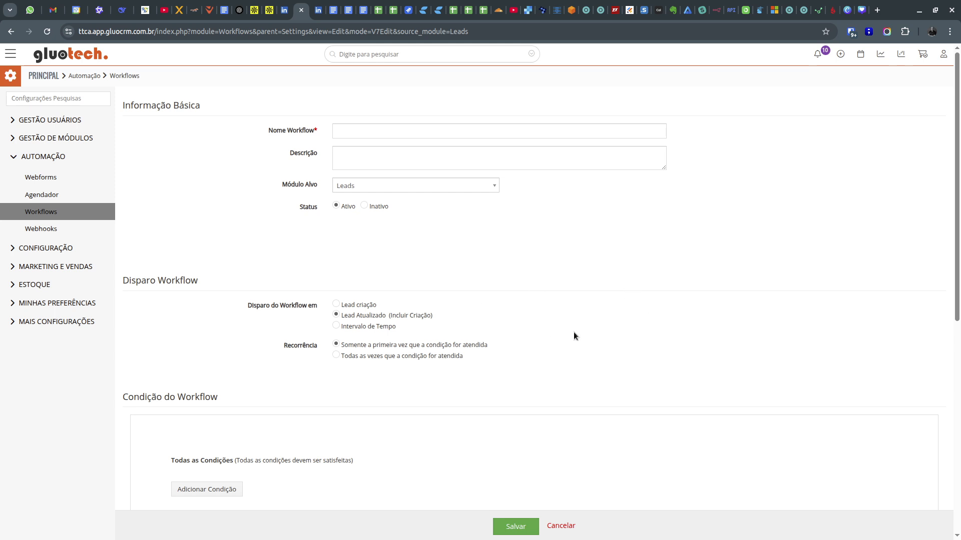
scroll(573, 333, "down", 1)
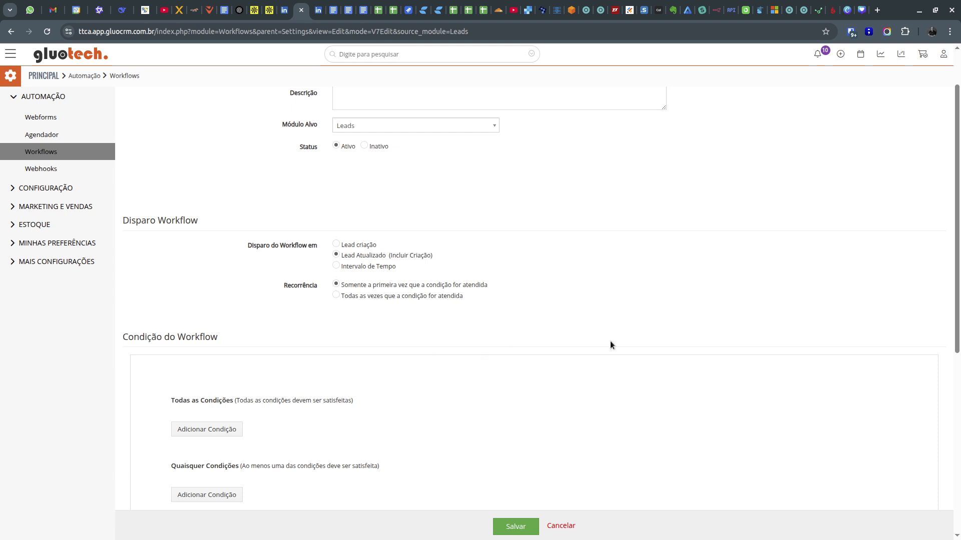